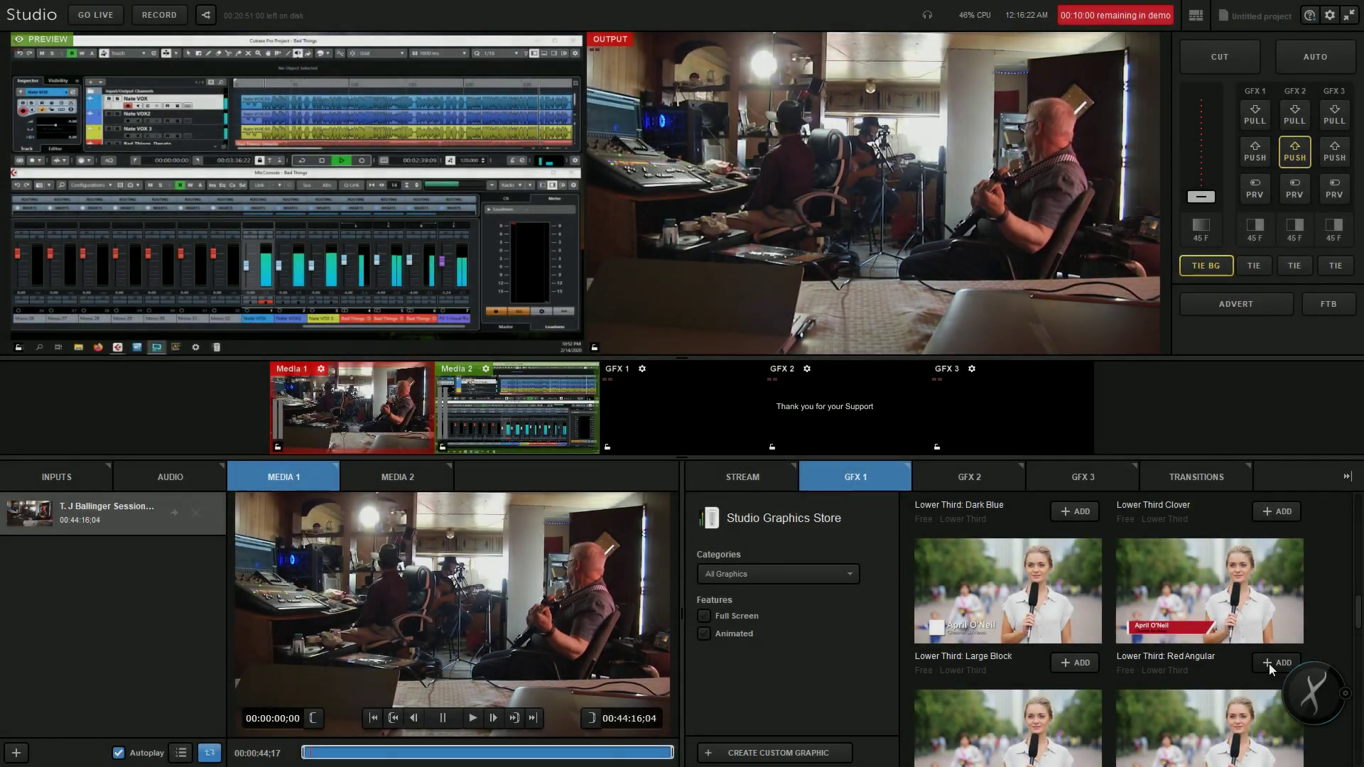
Add the Lower Third: Red Angular graphic to GFX 1 and replace its name placeholder with "RedBarn Productions".
click(1277, 662)
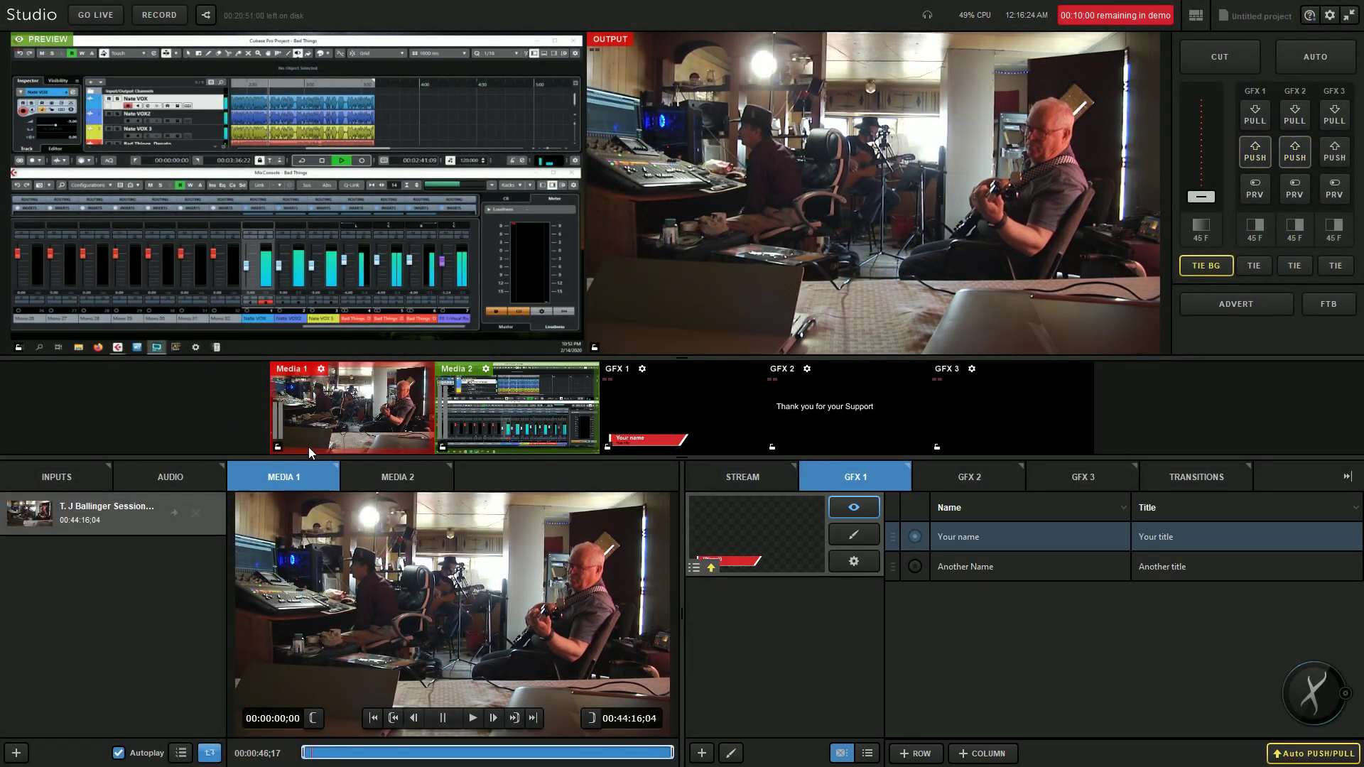
click(855, 536)
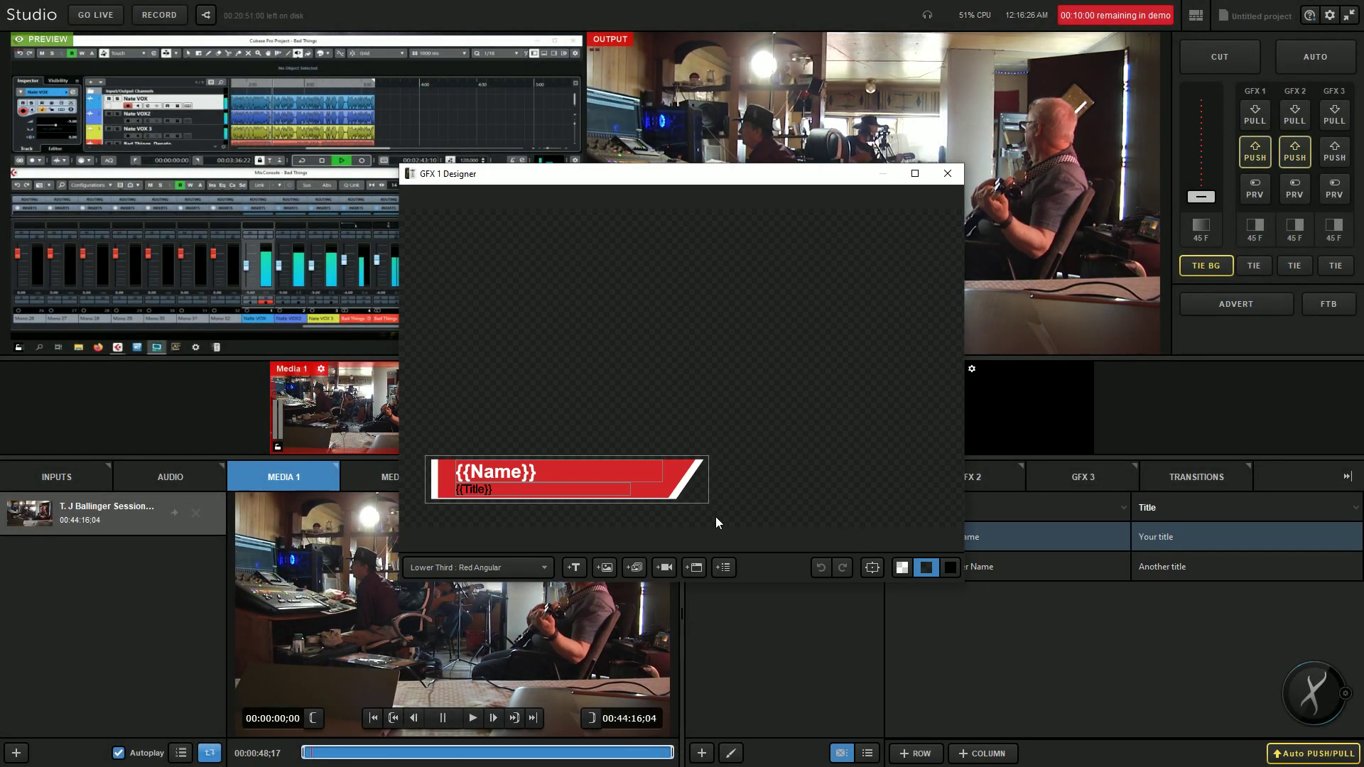
double_click(516, 475)
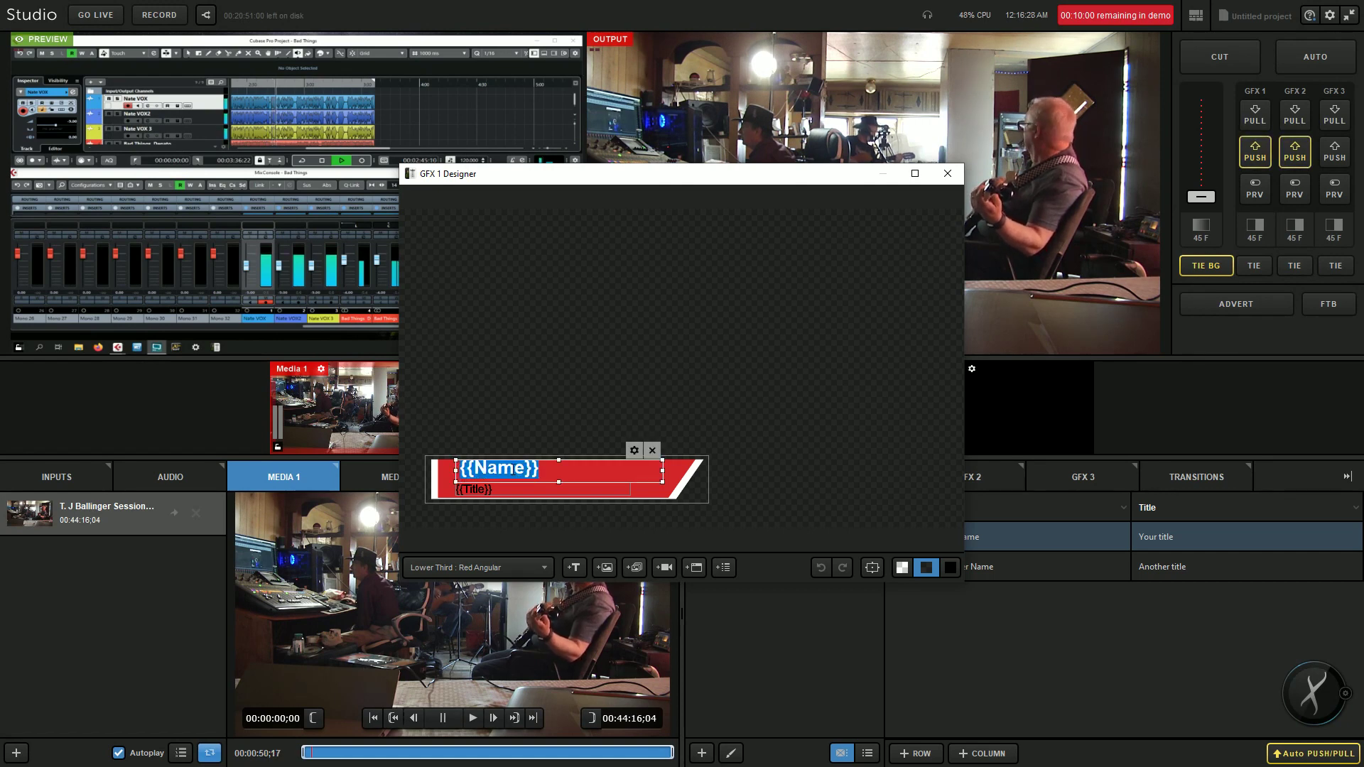
text(RedBarn Productions)
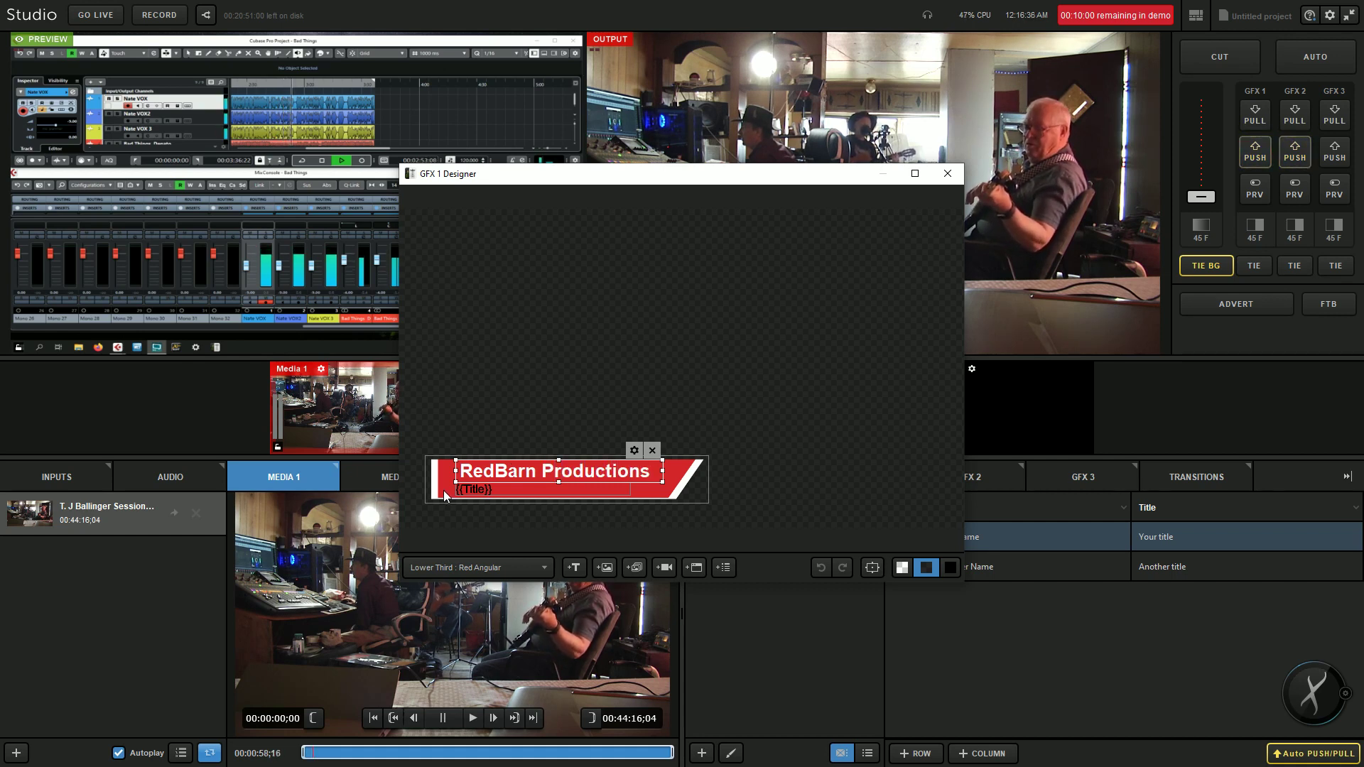
Replace the lower third's title placeholder with "Graphics over lay's" and close the GFX 1 designer.
click(463, 492)
click(467, 495)
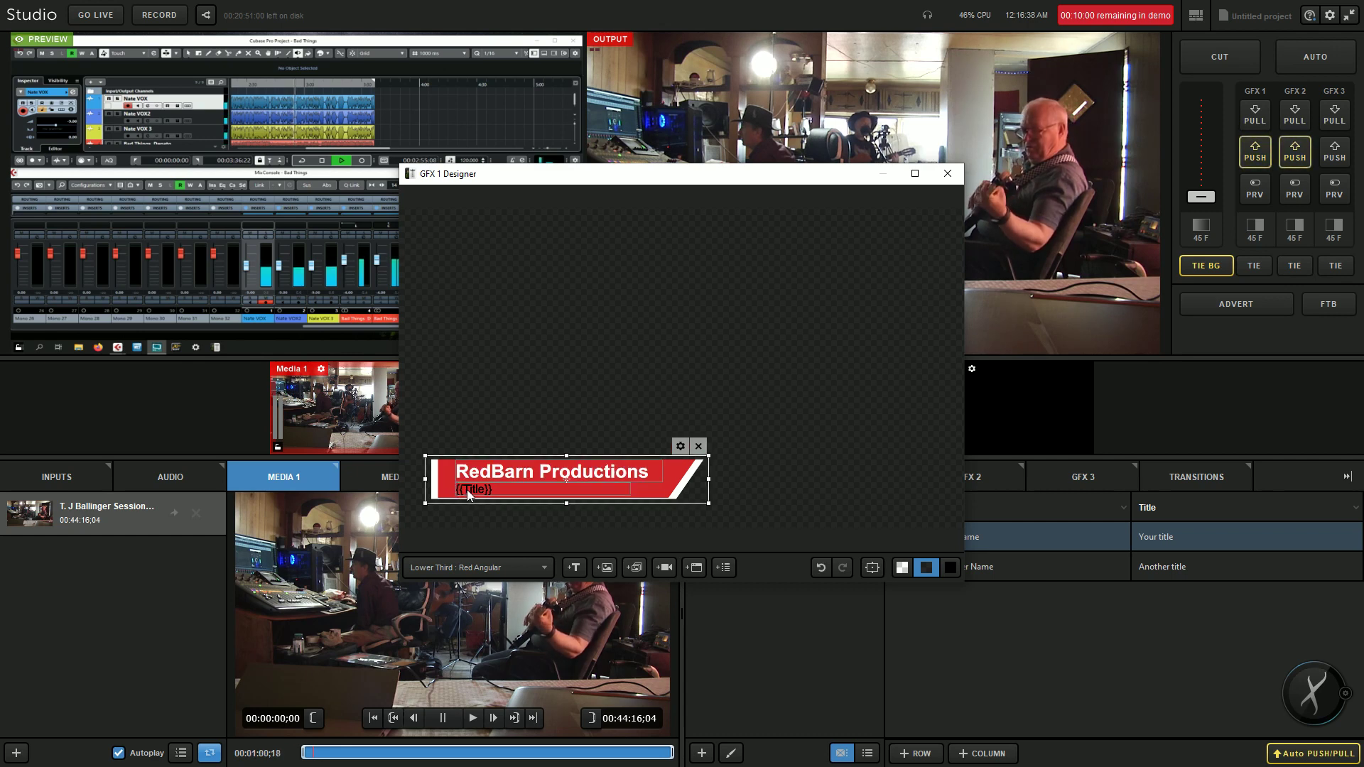
click(965, 551)
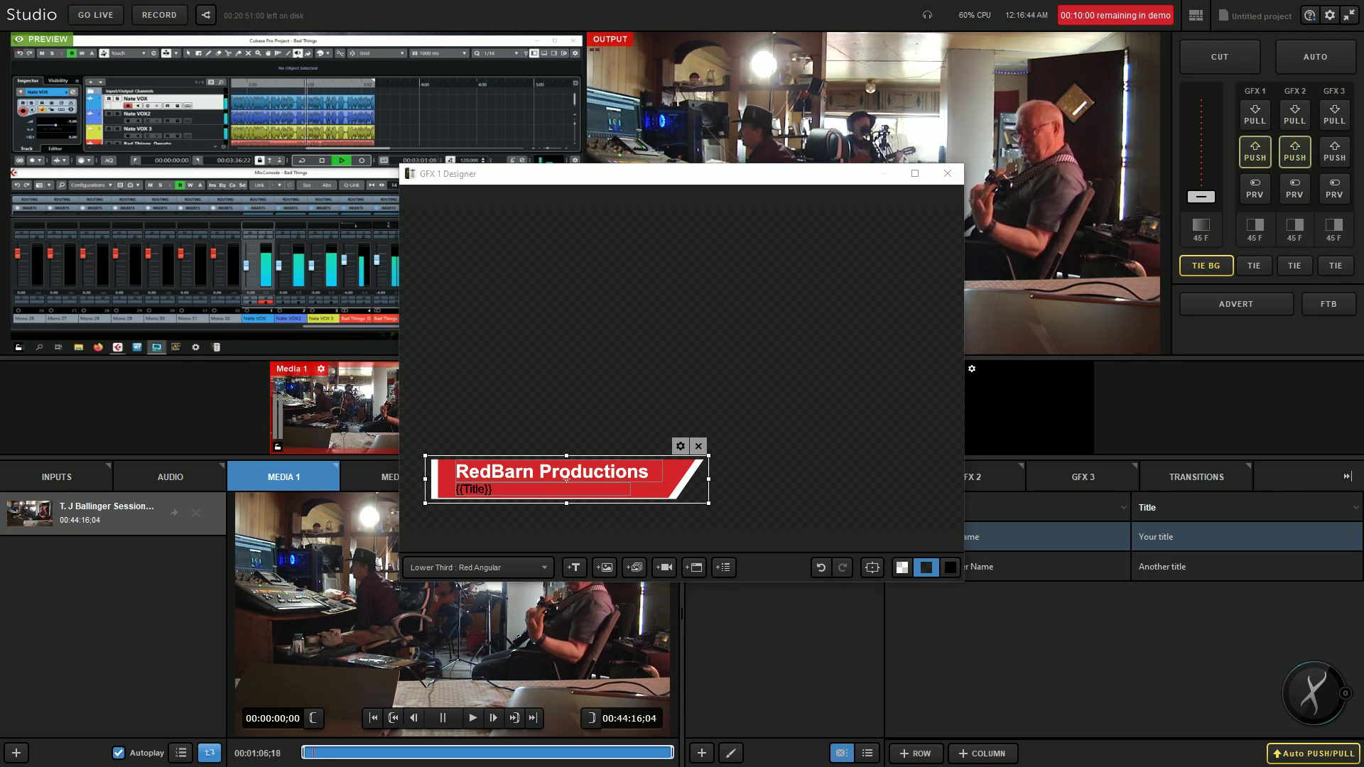
click(468, 485)
double_click(477, 488)
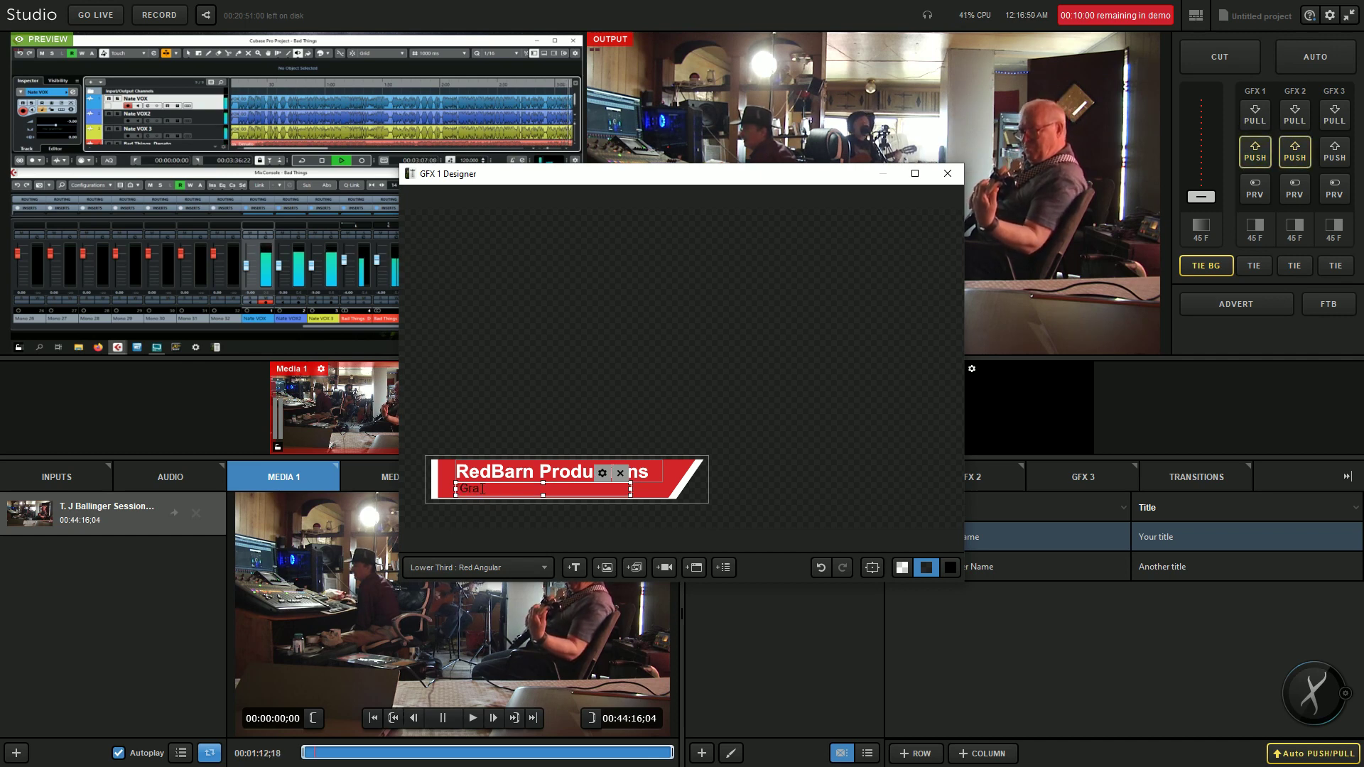
text(Graphics)
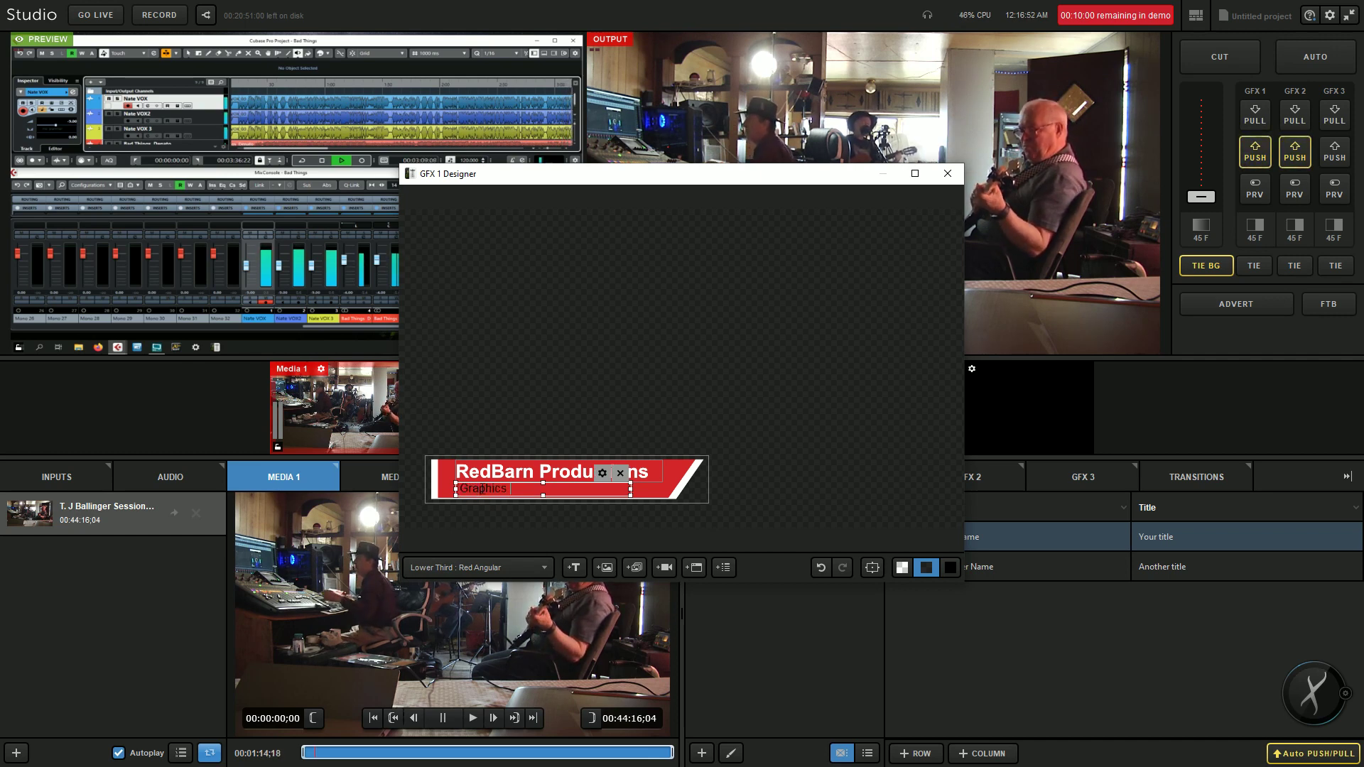
text( over)
key(BackSpace)
key(BackSpace)
key(BackSpace)
key(BackSpace)
key(BackSpace)
key(BackSpace)
key(BackSpace)
key(BackSpace)
key(BackSpace)
key(BackSpace)
key(BackSpace)
key(BackSpace)
key(BackSpace)
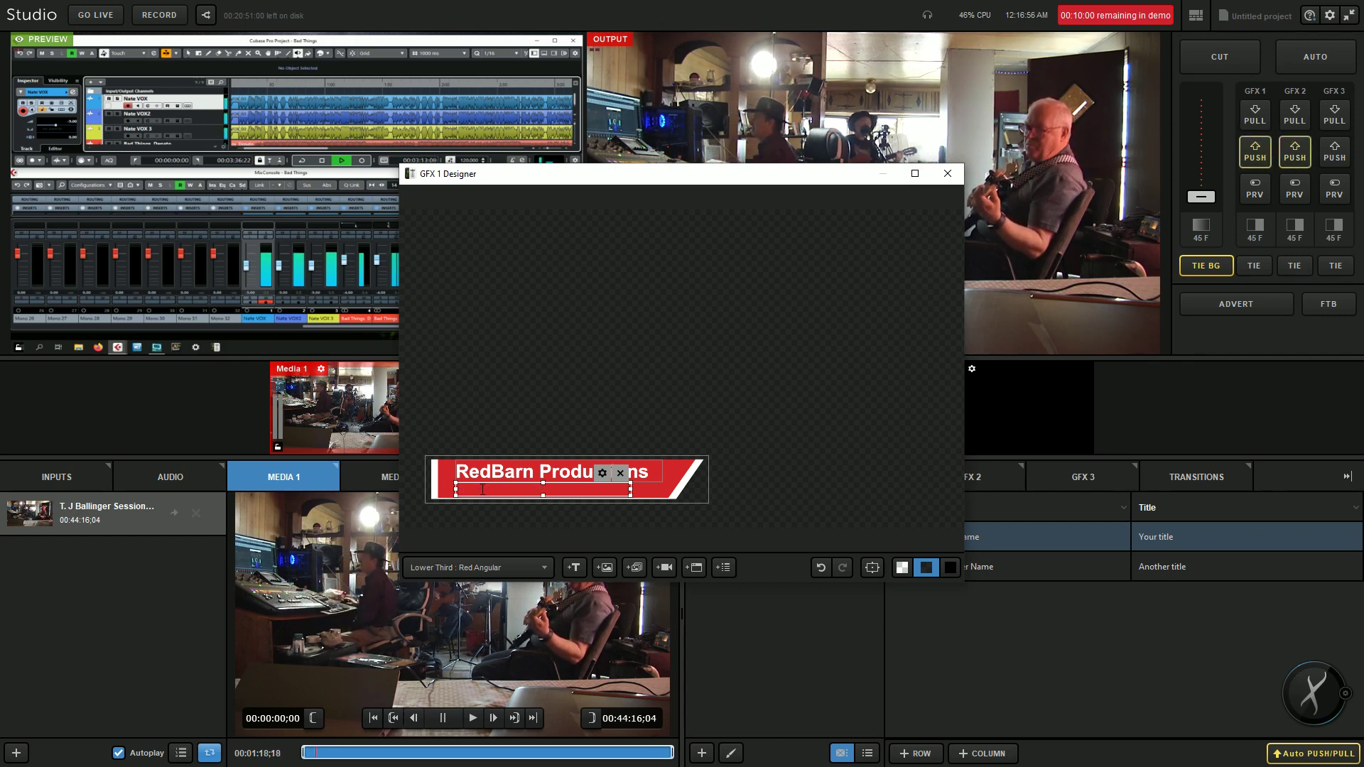
text(Graphics over lay's)
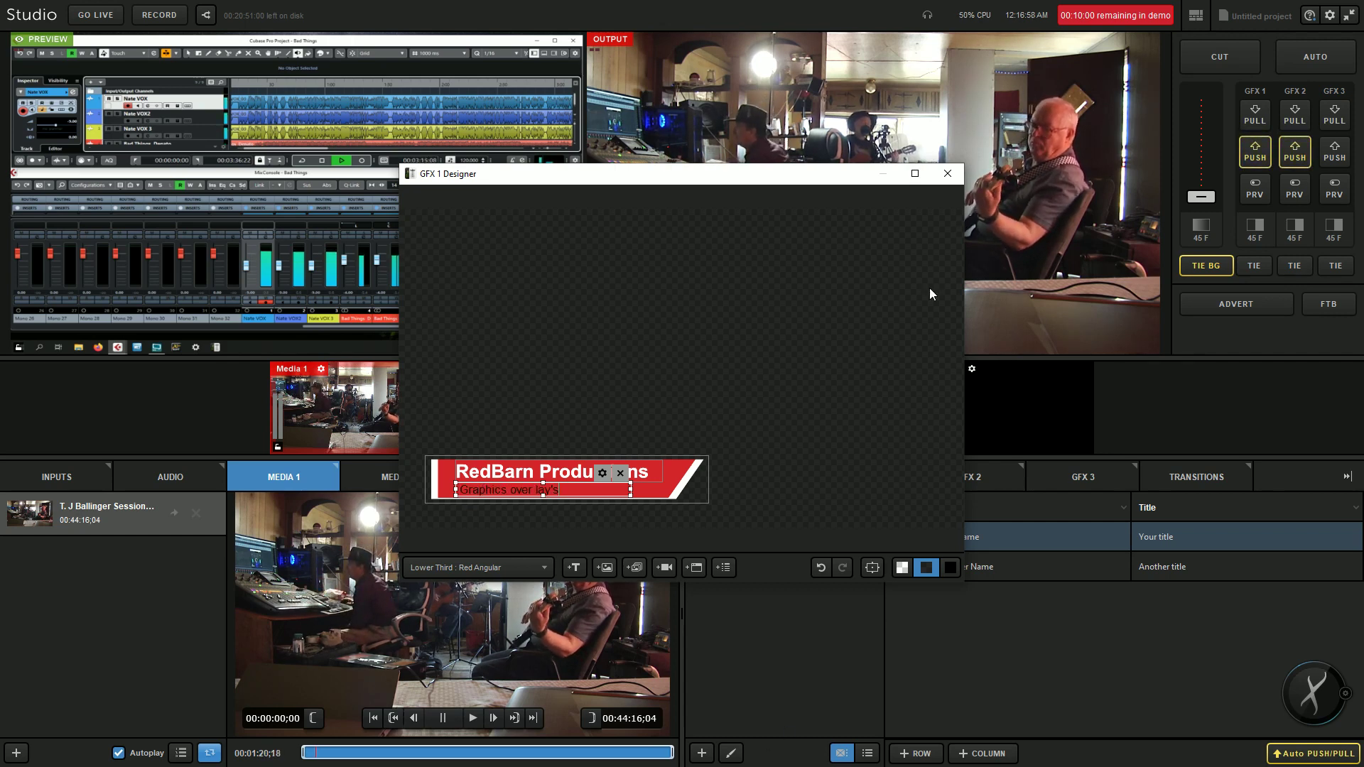
click(948, 174)
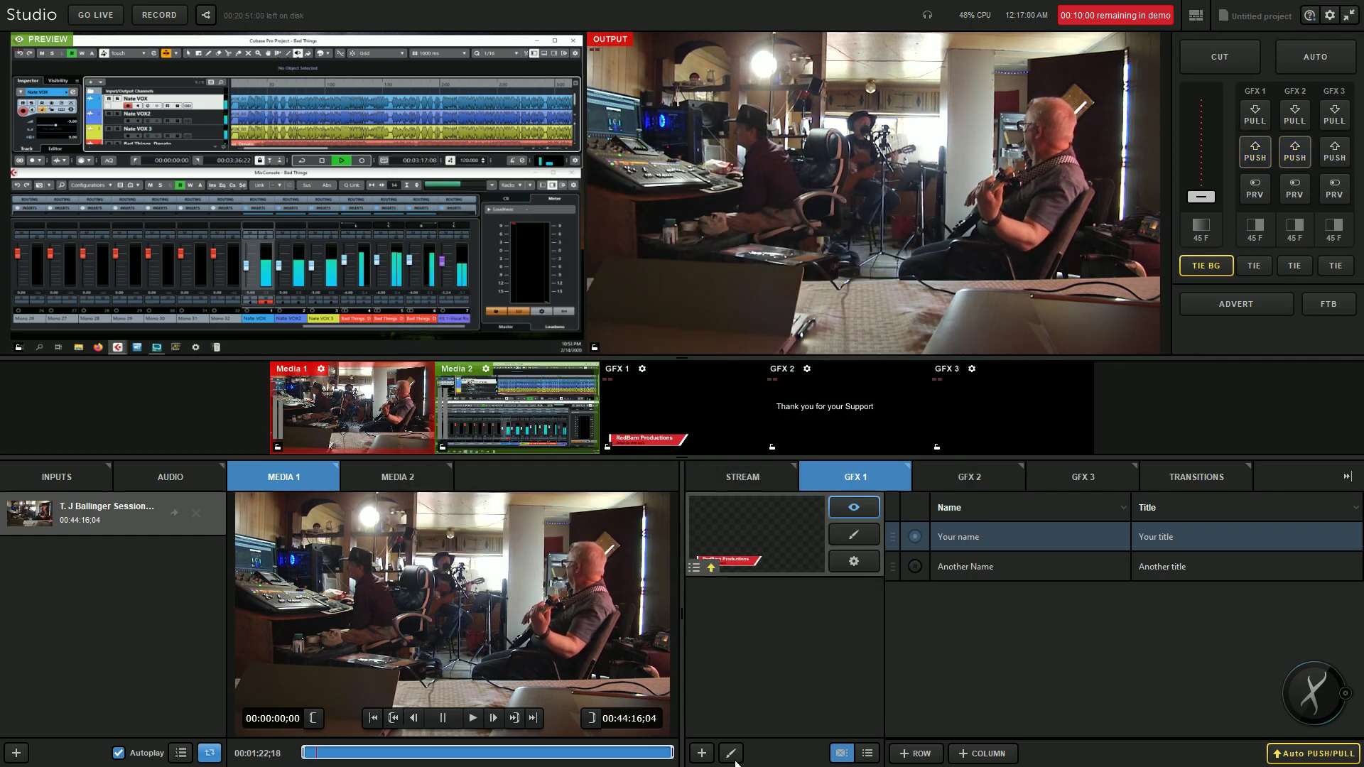
Push the GFX 1 lower third to the output and pull it back off.
click(1255, 152)
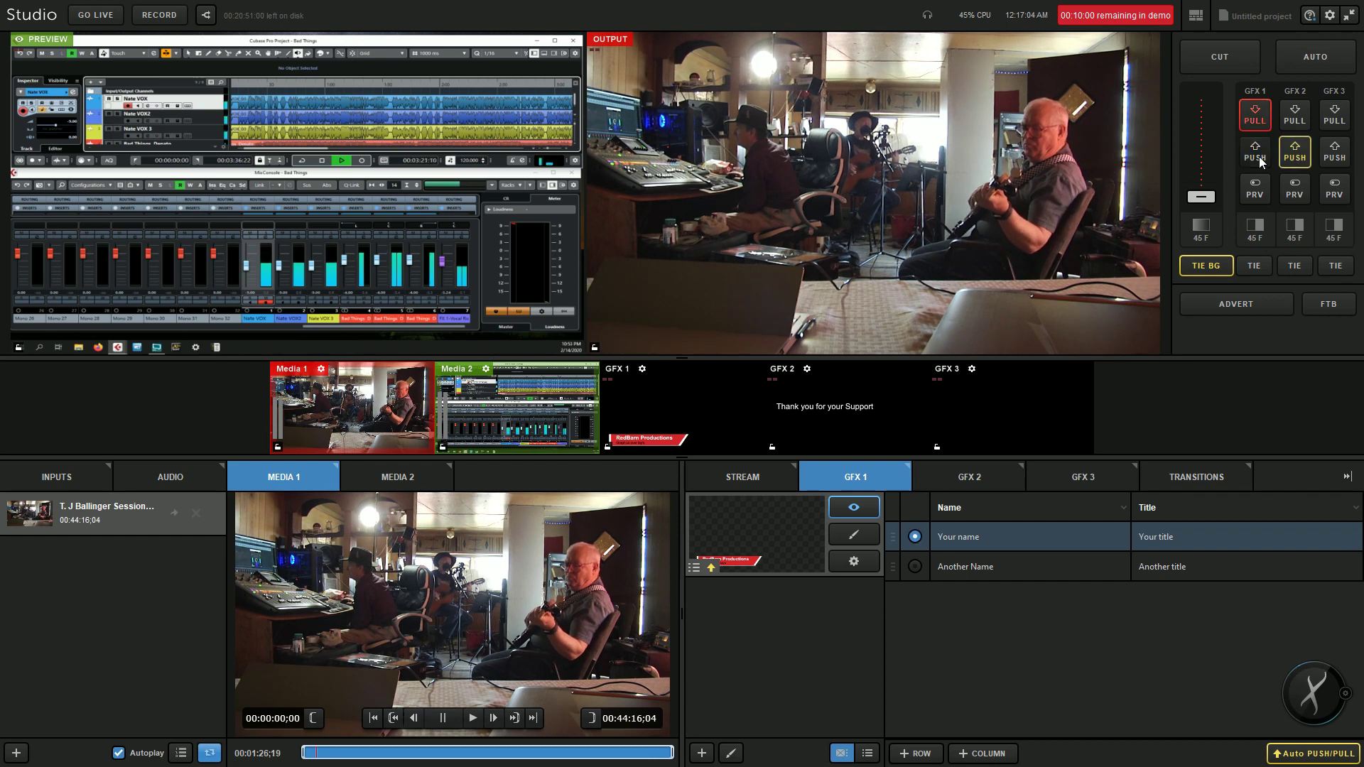
click(1251, 116)
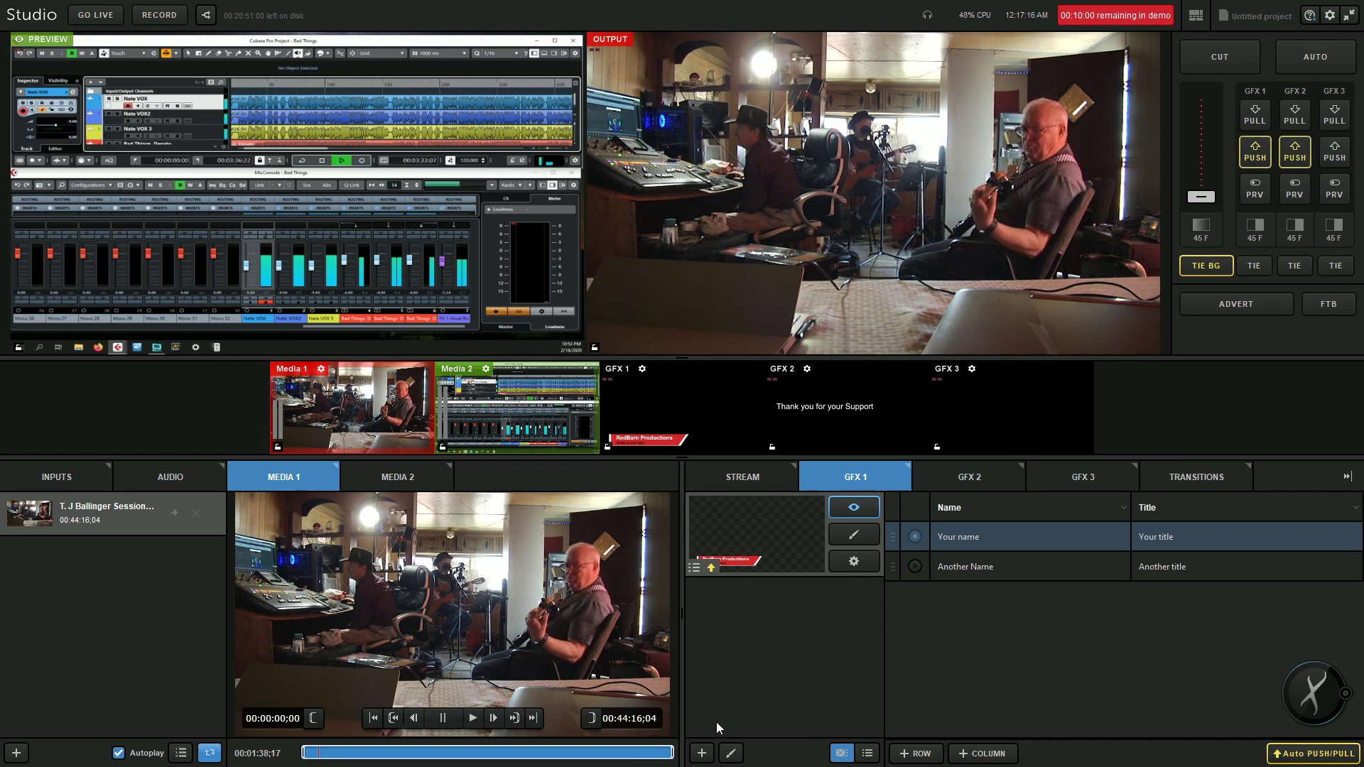
click(702, 753)
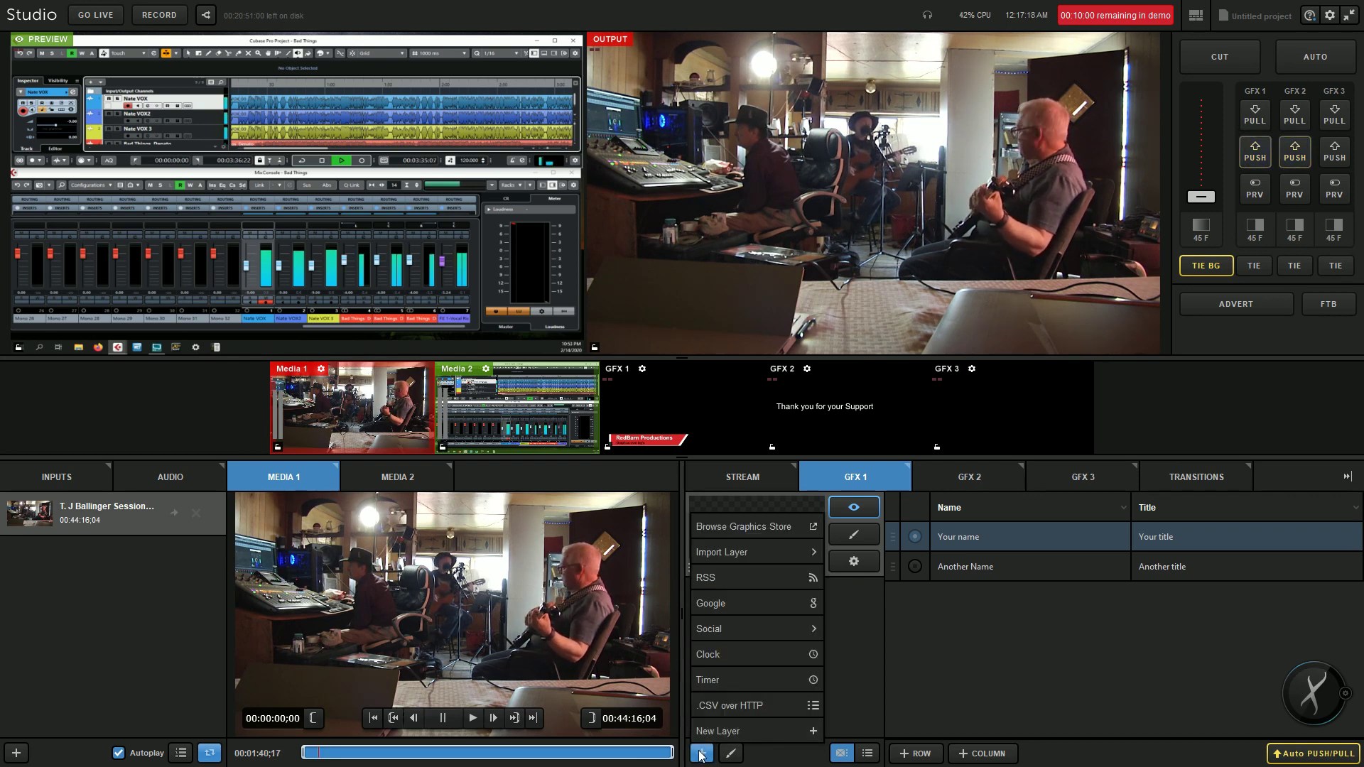
click(731, 727)
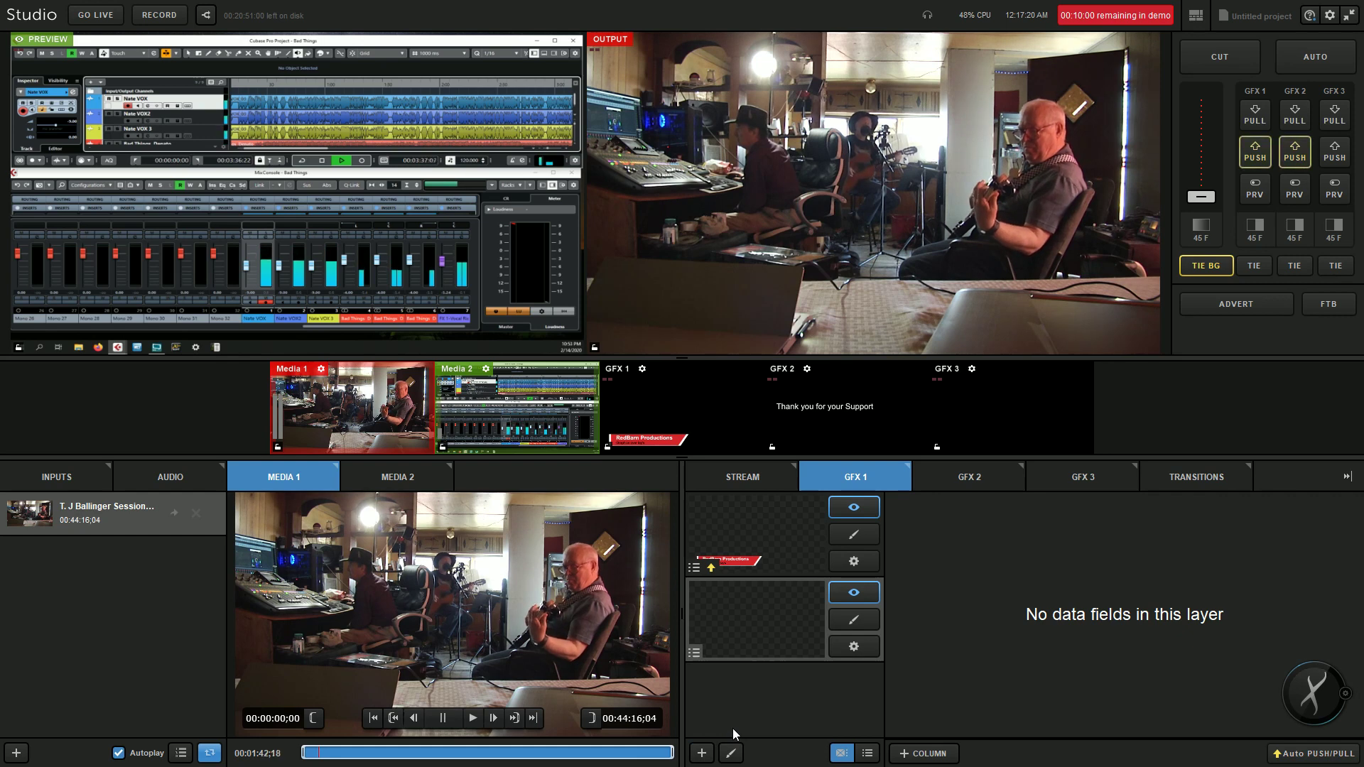
click(860, 645)
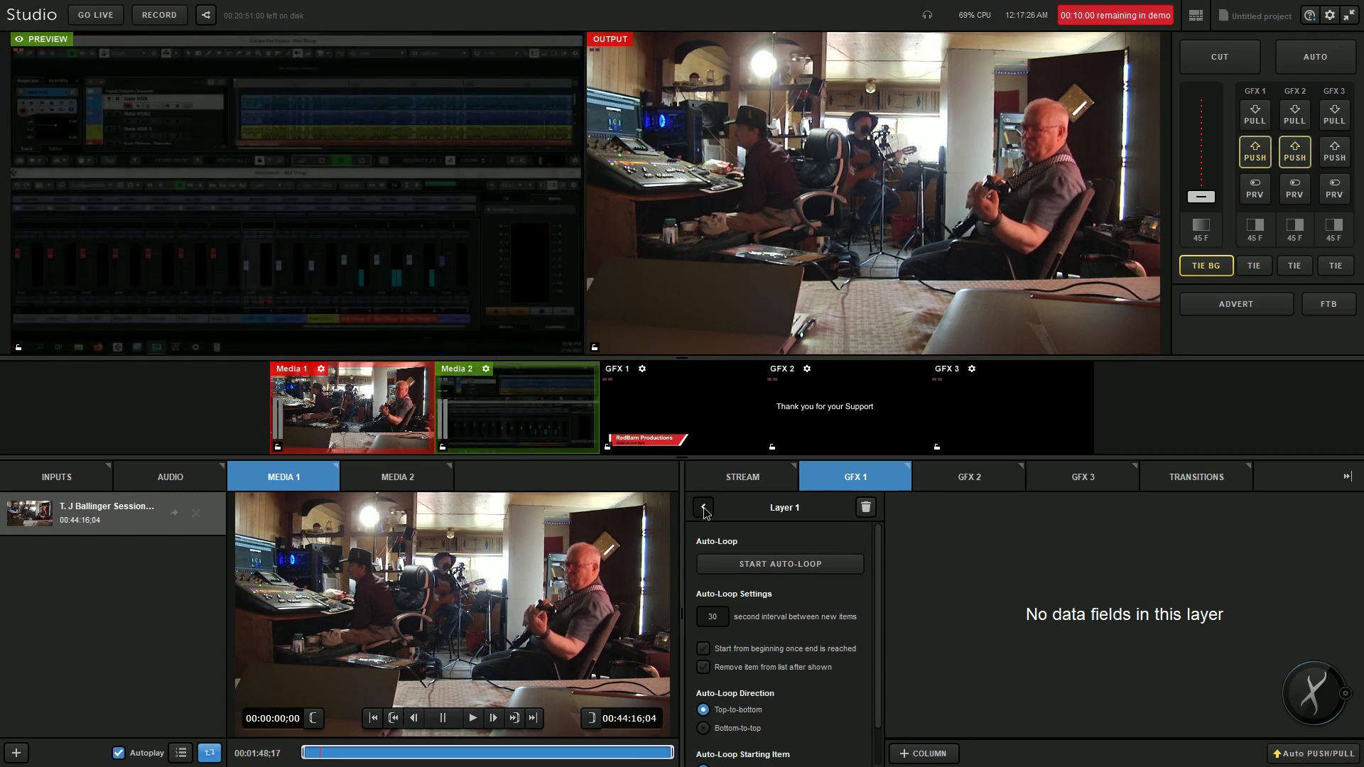
click(703, 508)
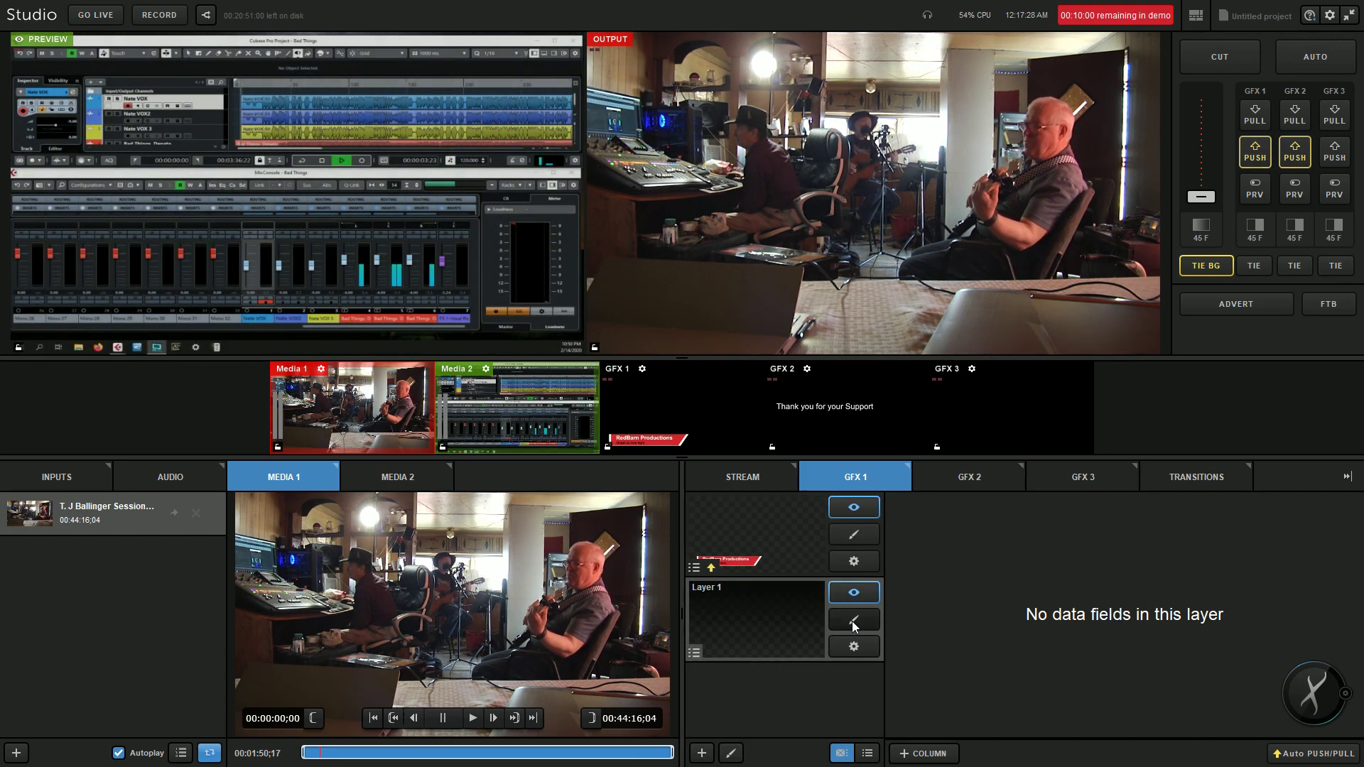
right_click(768, 614)
click(793, 601)
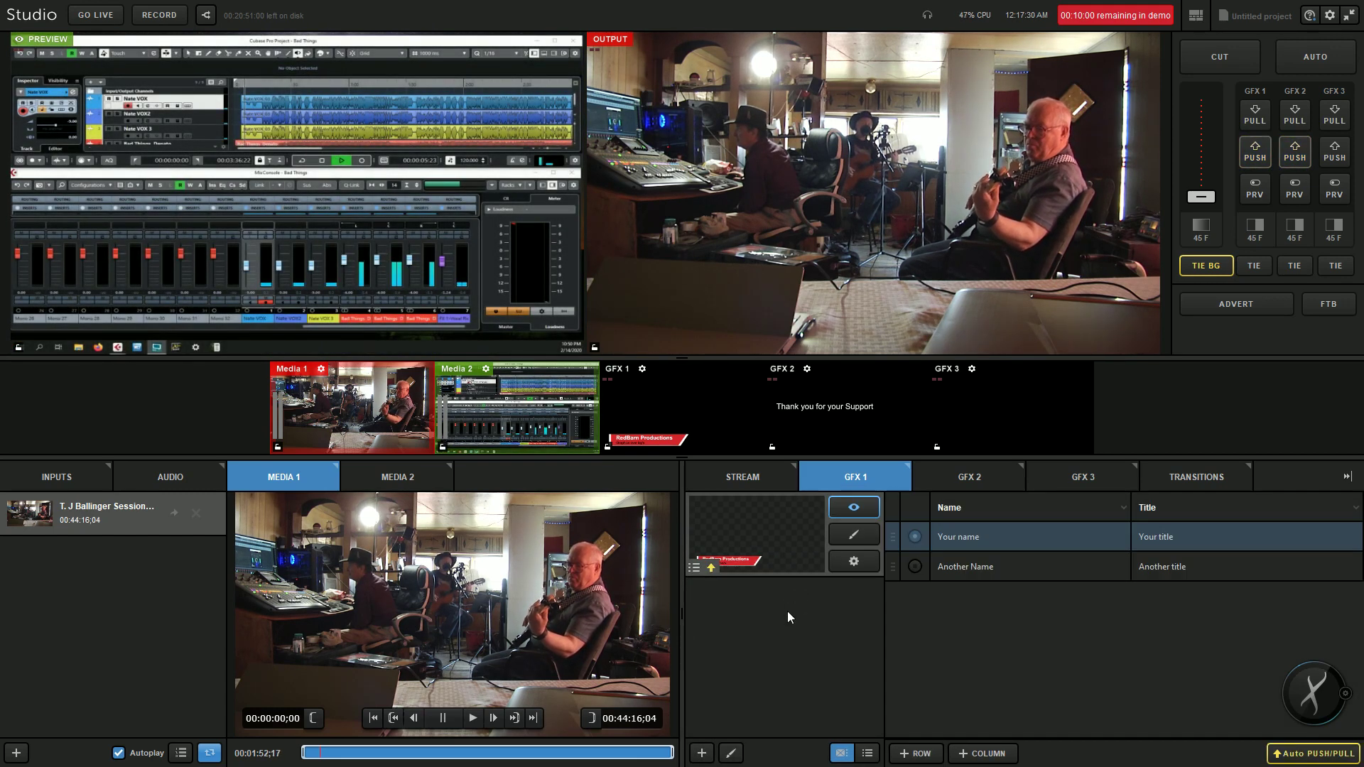
Create a new layer in GFX 1 and add the Murder Monroe band picture to it as a static image.
click(702, 752)
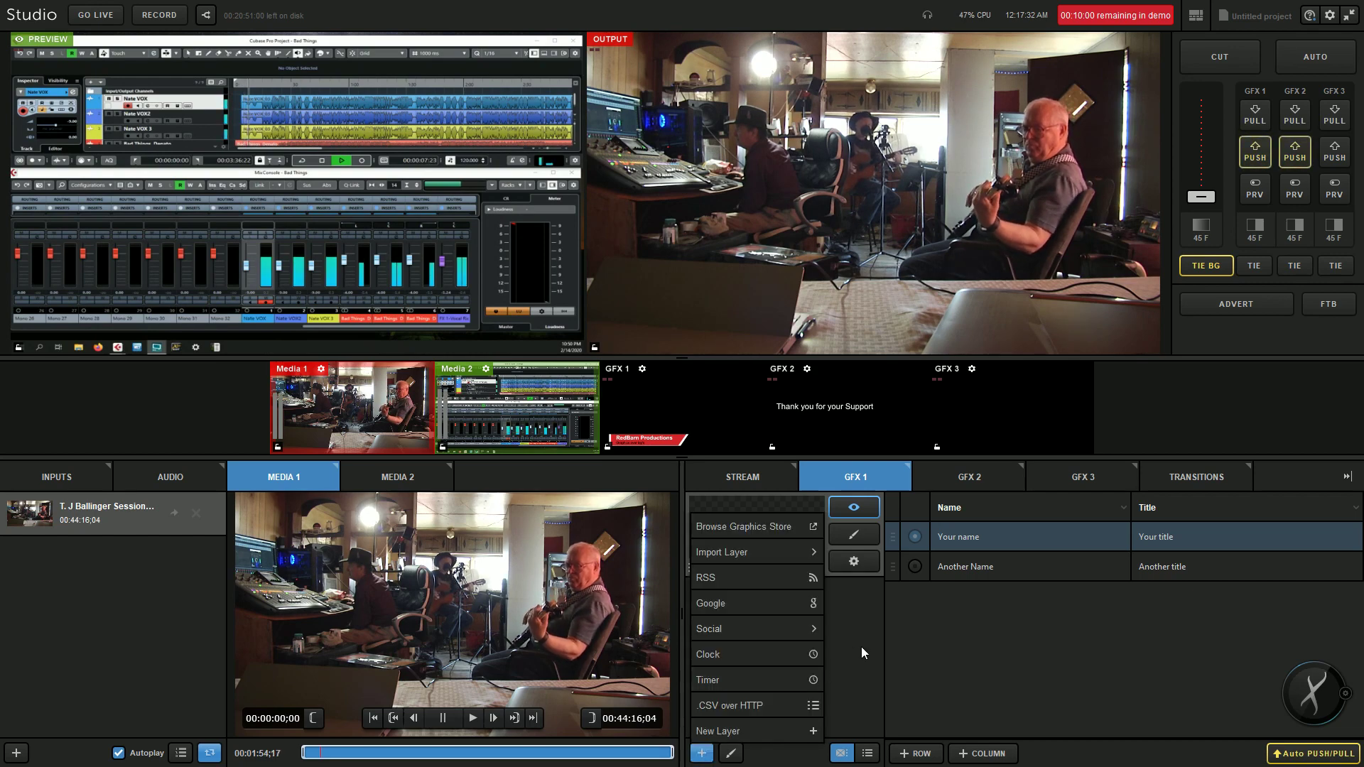
click(734, 730)
click(845, 620)
click(608, 567)
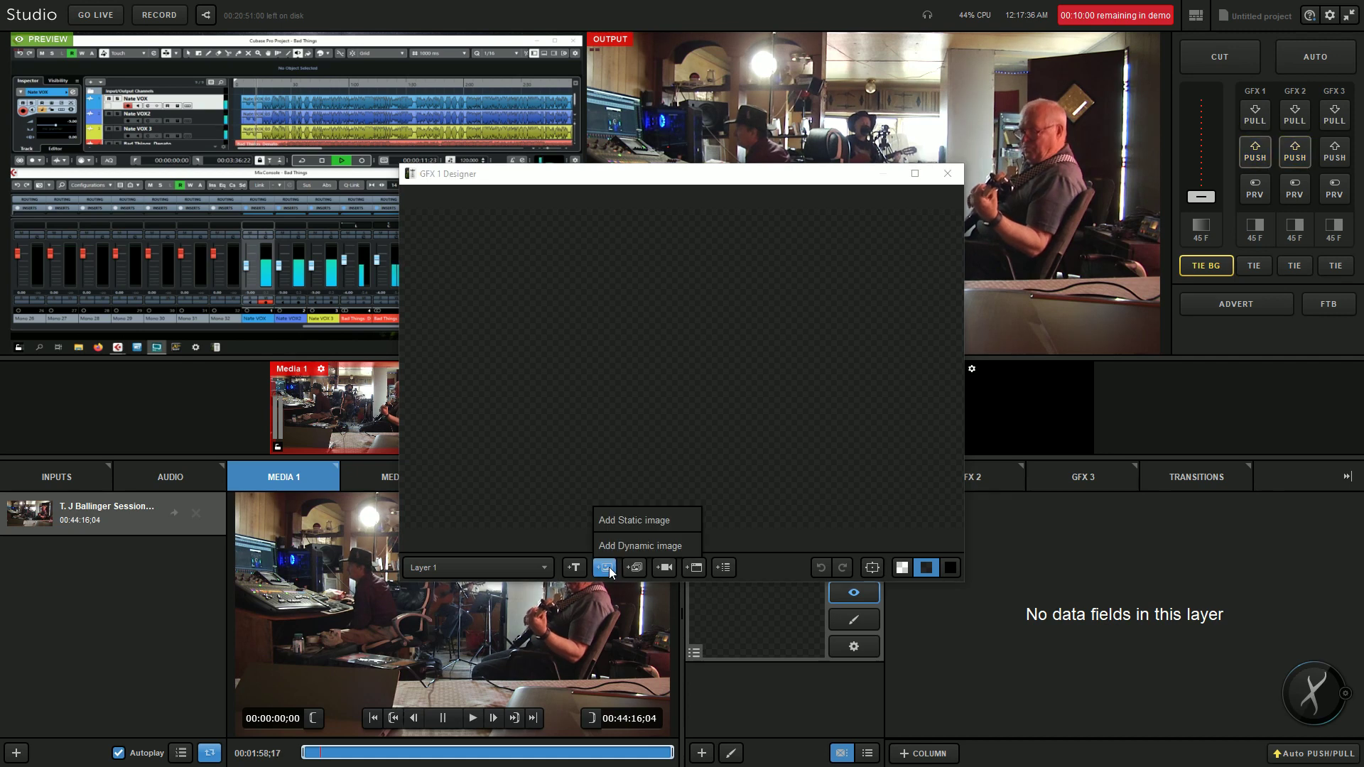
click(625, 520)
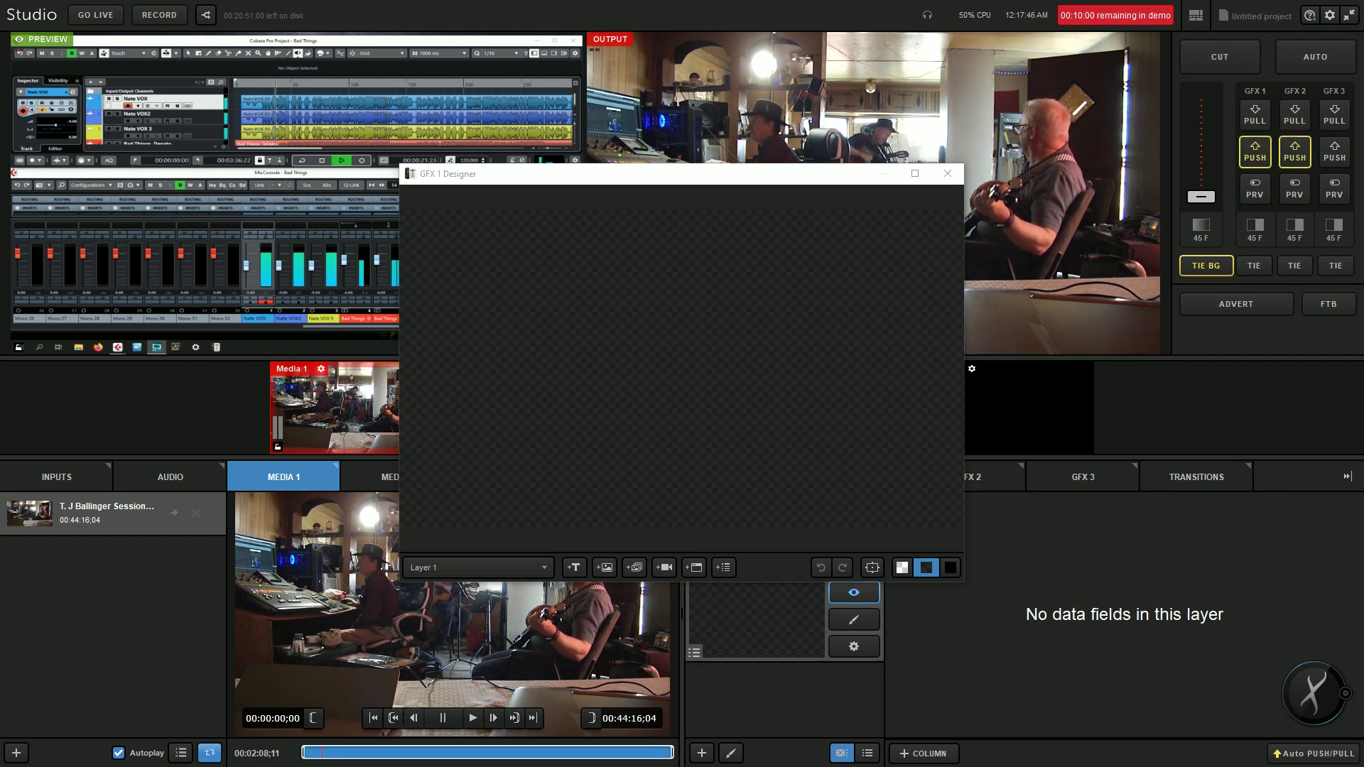
key(ctrl+v)
Move the band image to the canvas's left edge and enlarge it to the full canvas width.
drag(557, 325, 456, 278)
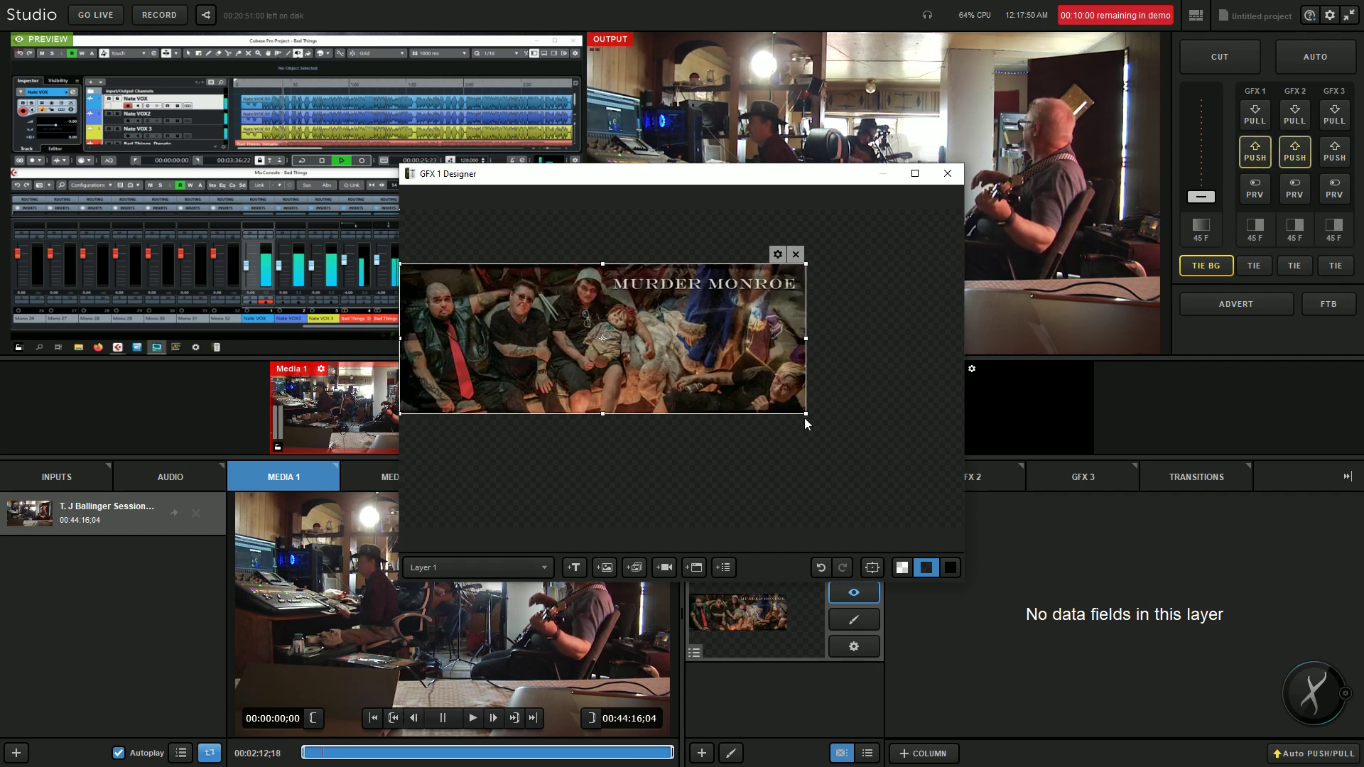
drag(805, 414, 966, 513)
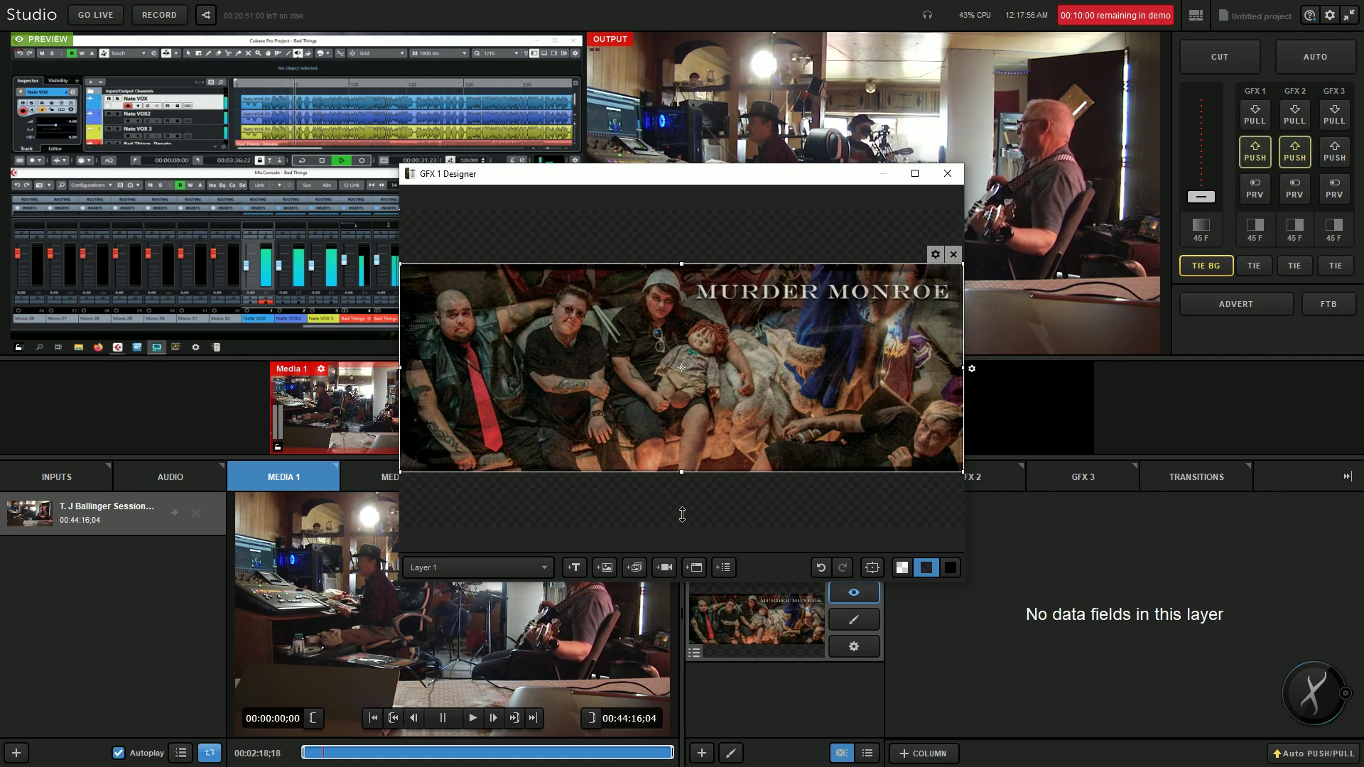
Set the band image's resize mode to Scale and its box setting to Resize with Aspect and Fit to Box.
click(935, 254)
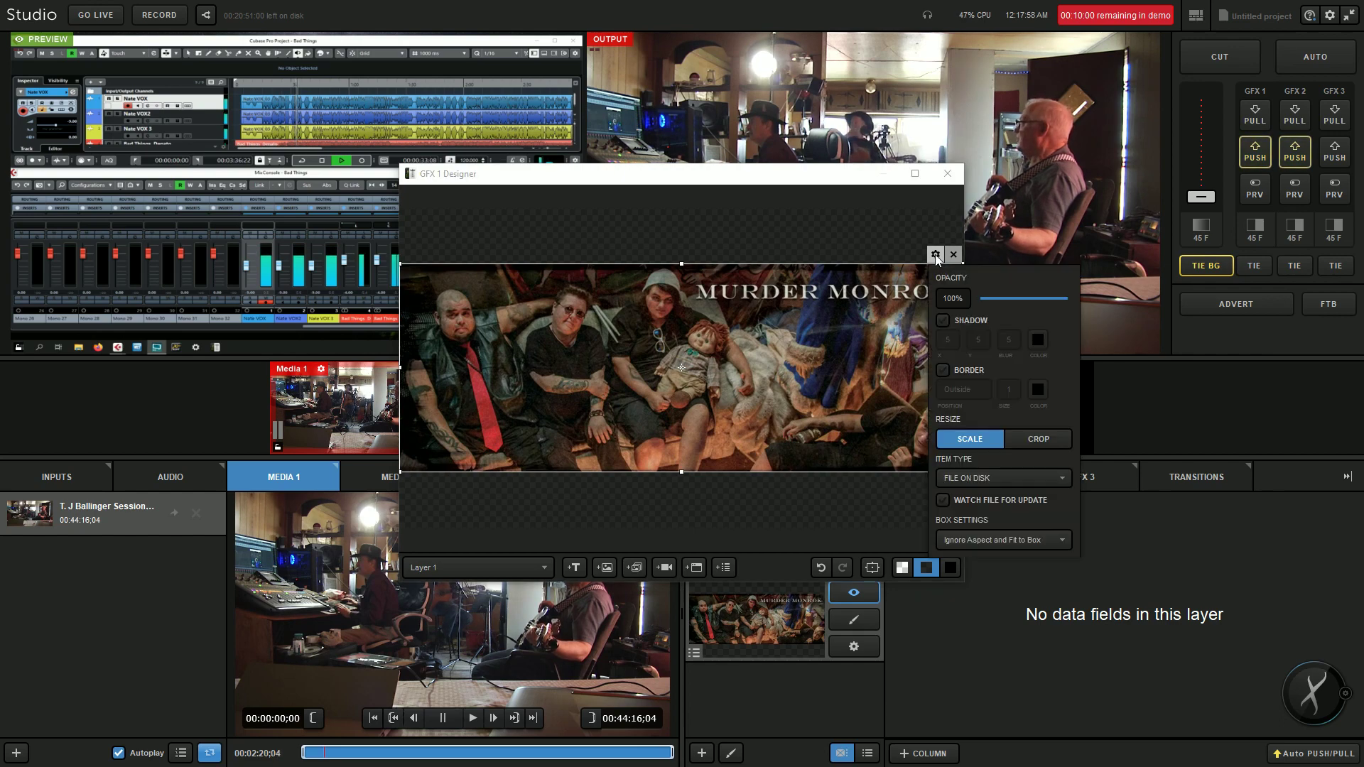
click(1030, 436)
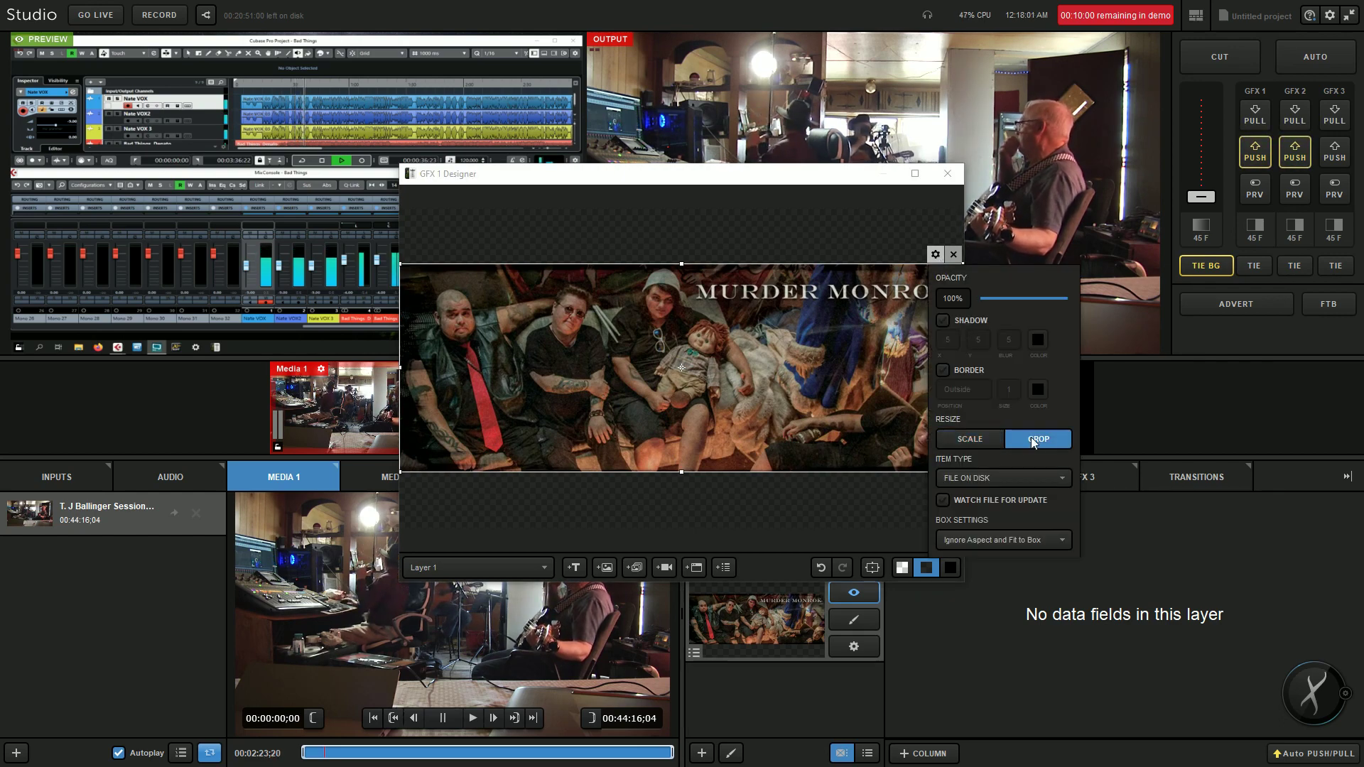
click(989, 439)
click(987, 539)
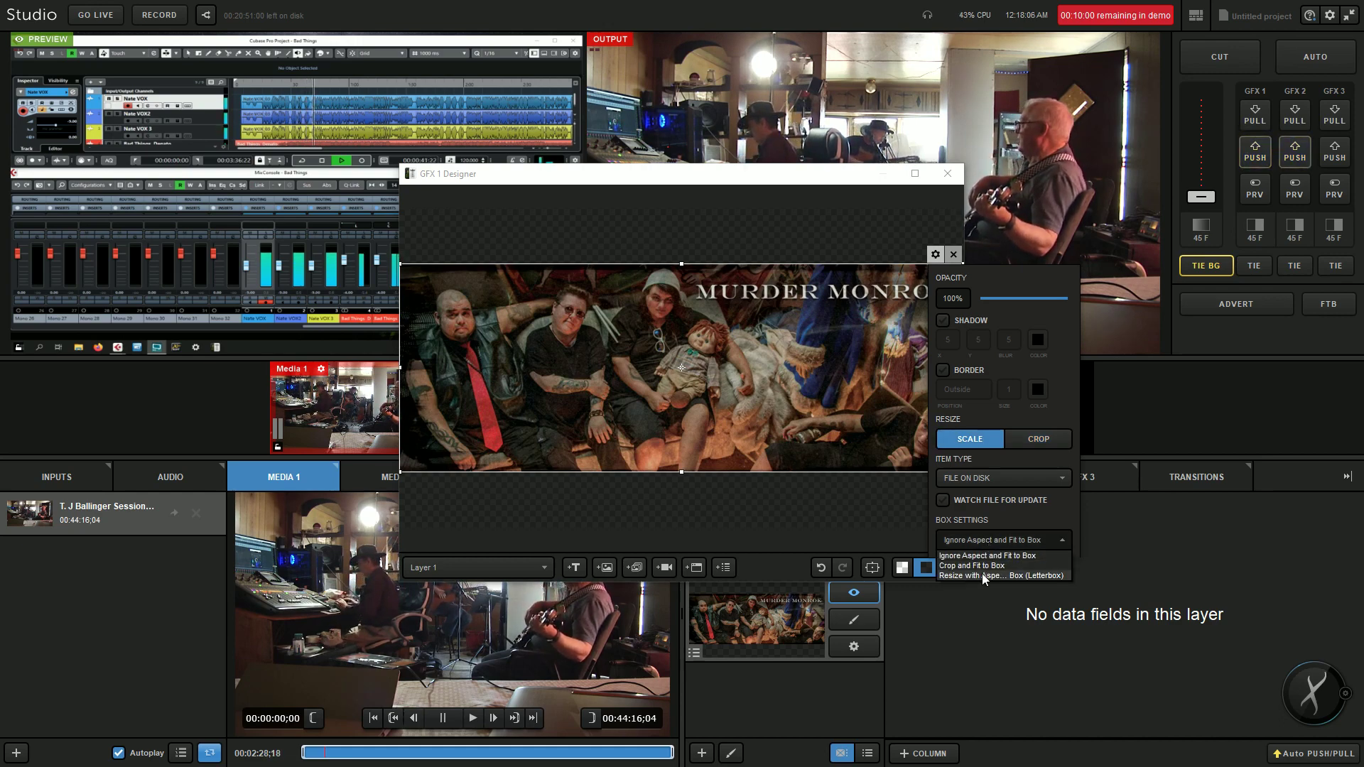
click(981, 573)
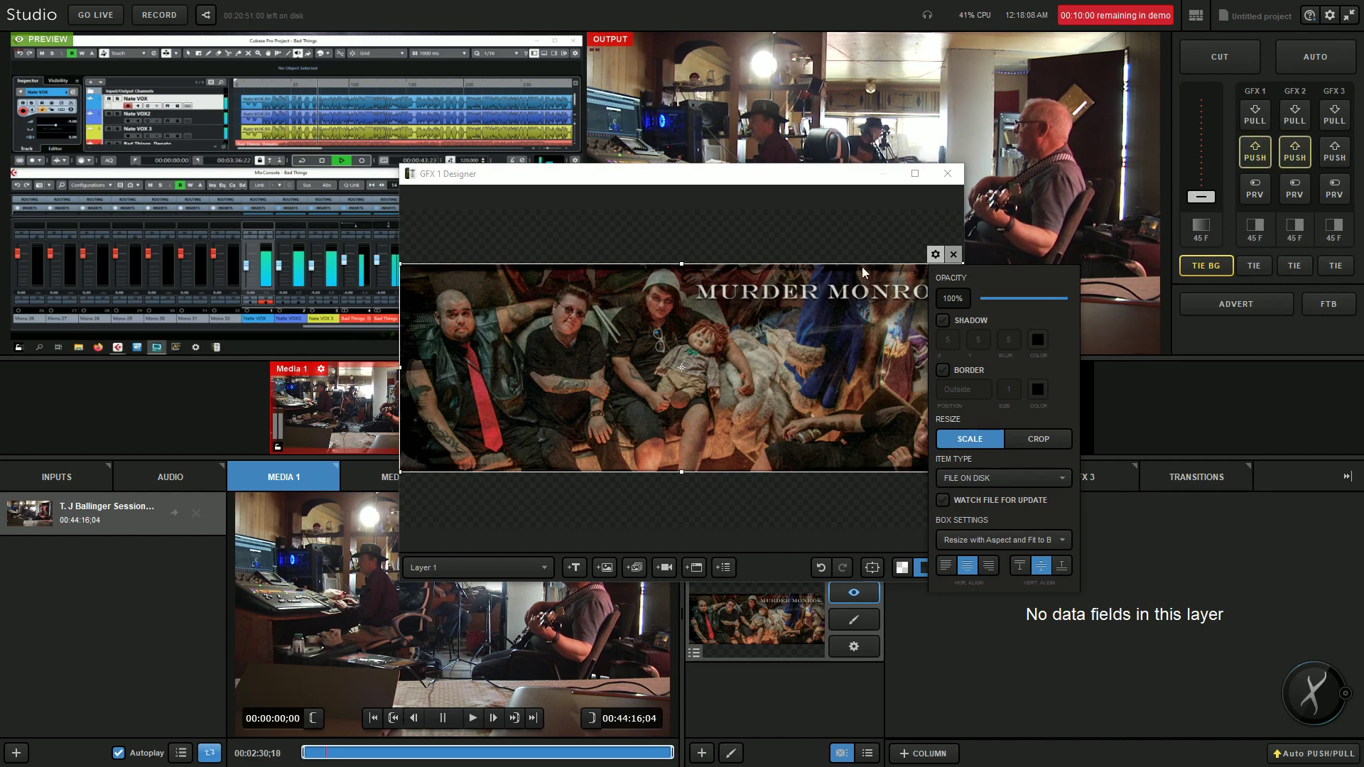
click(823, 249)
click(848, 302)
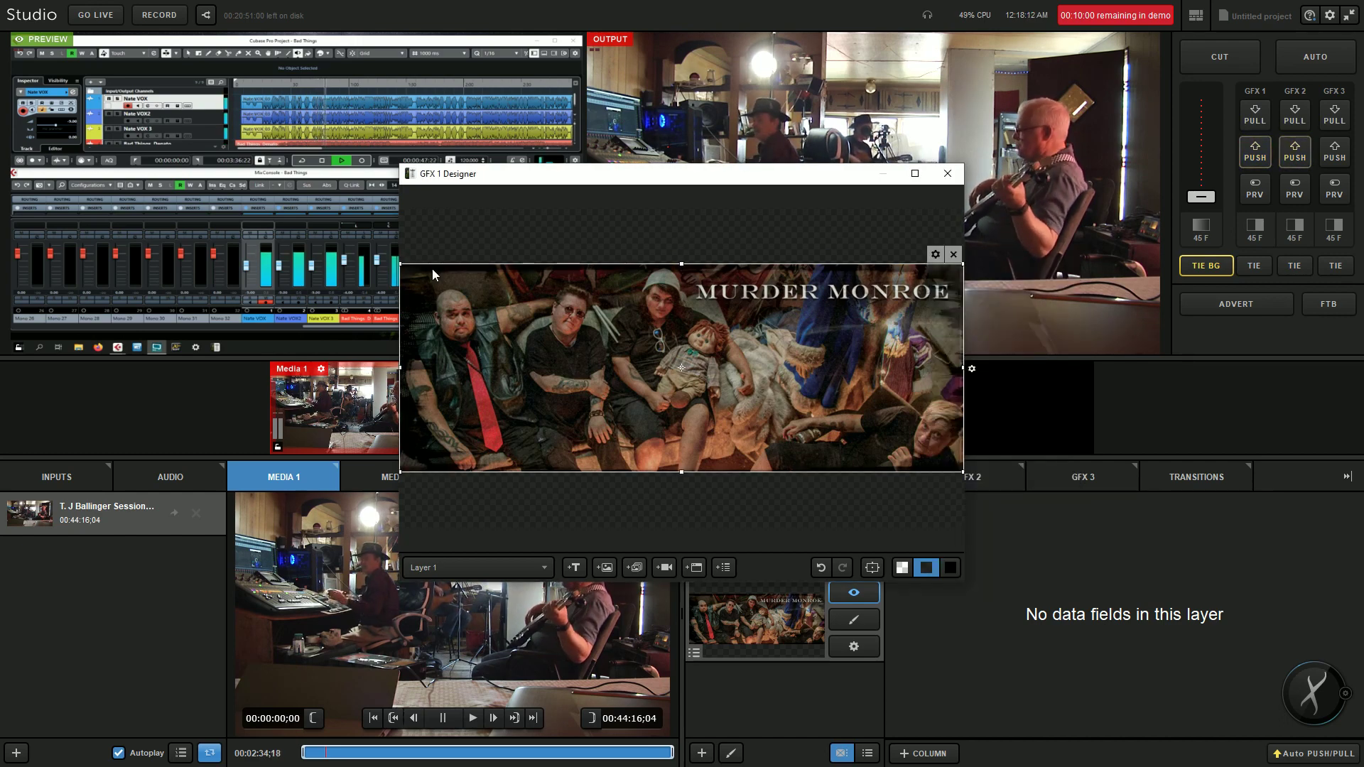
Reposition the band image vertically near the middle of the canvas and close the designer.
drag(438, 275, 445, 210)
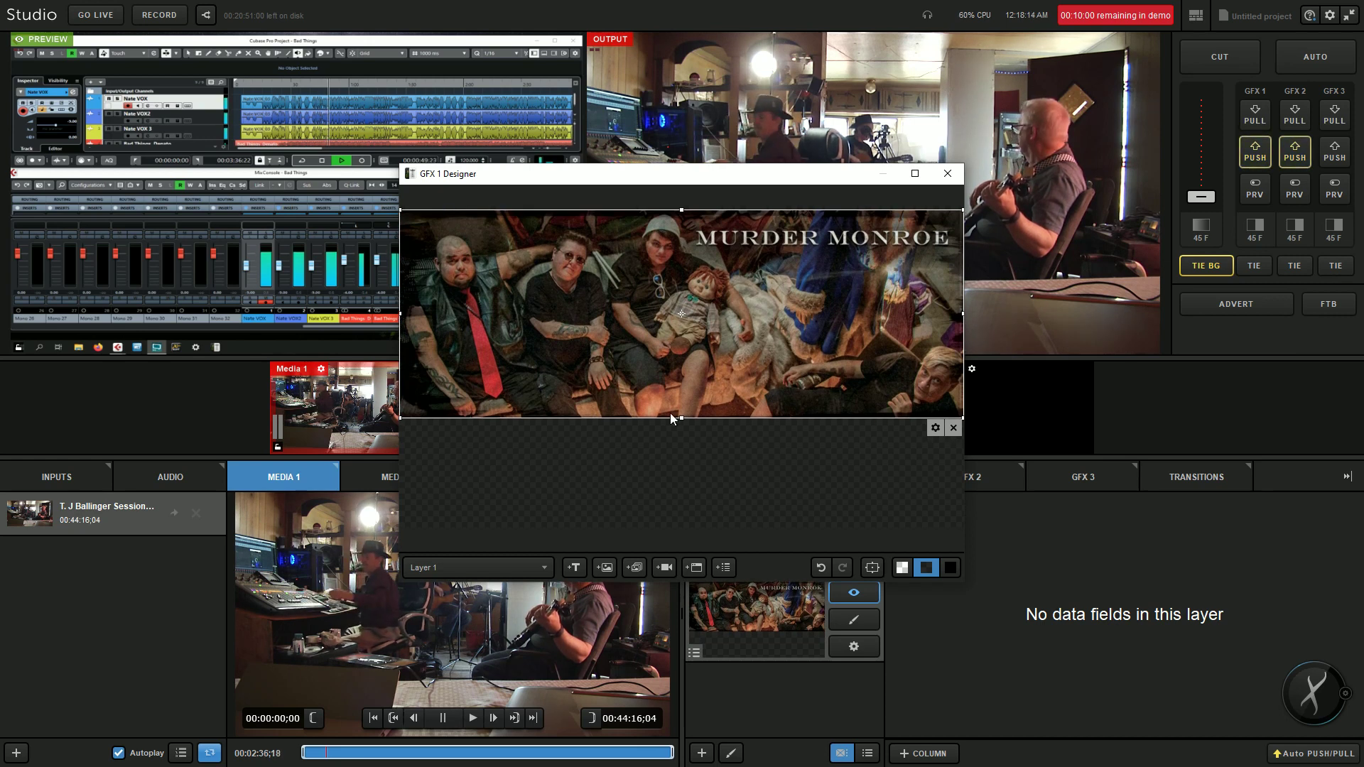
drag(734, 355, 726, 395)
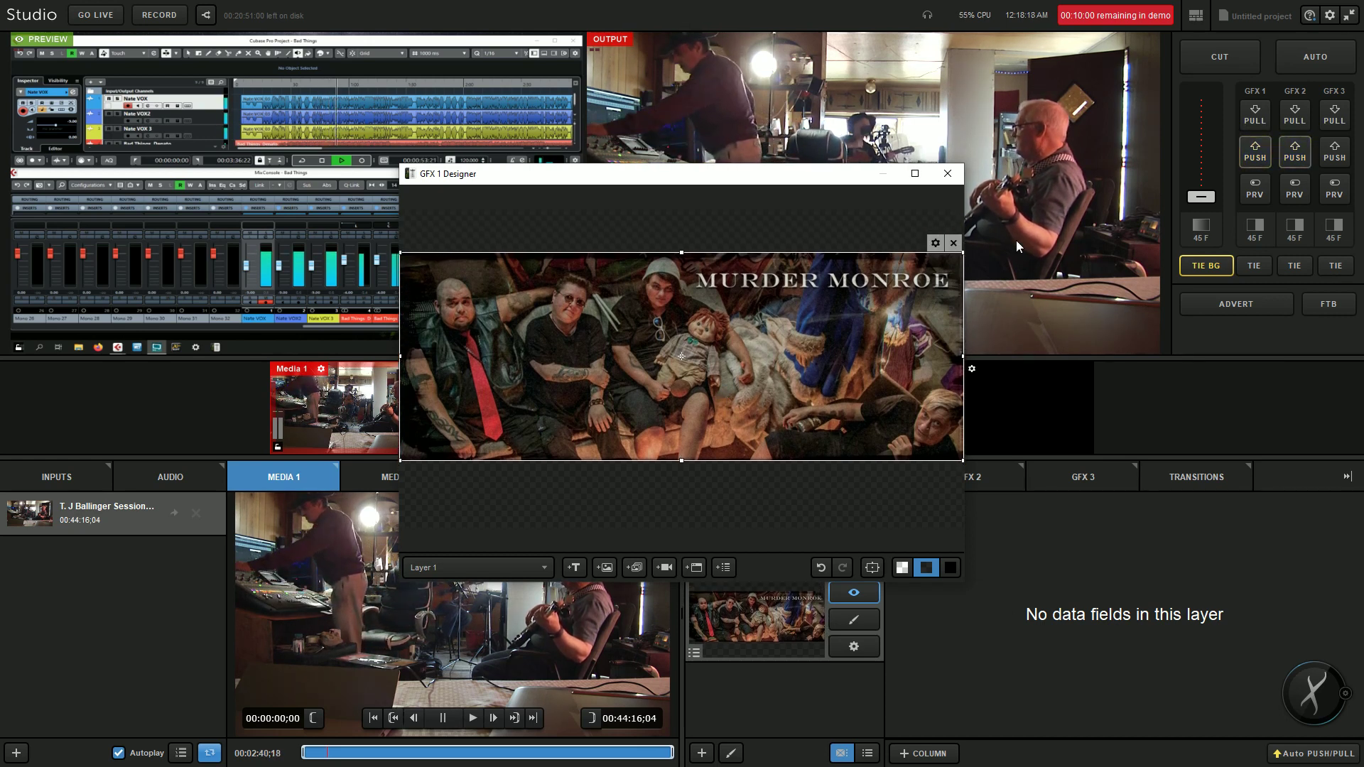
click(947, 173)
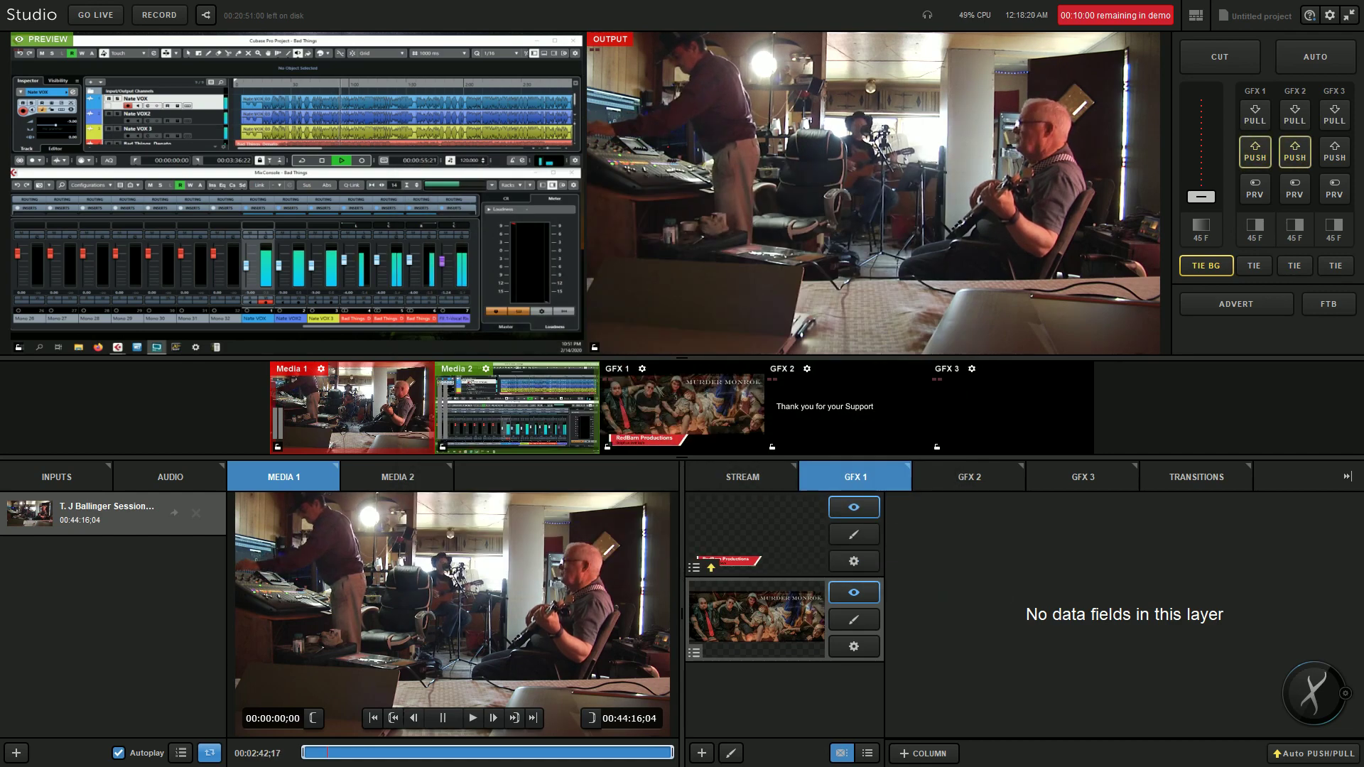
Hide the lower third layer, push GFX 1 with only the band image to the output, and pull it off.
click(854, 511)
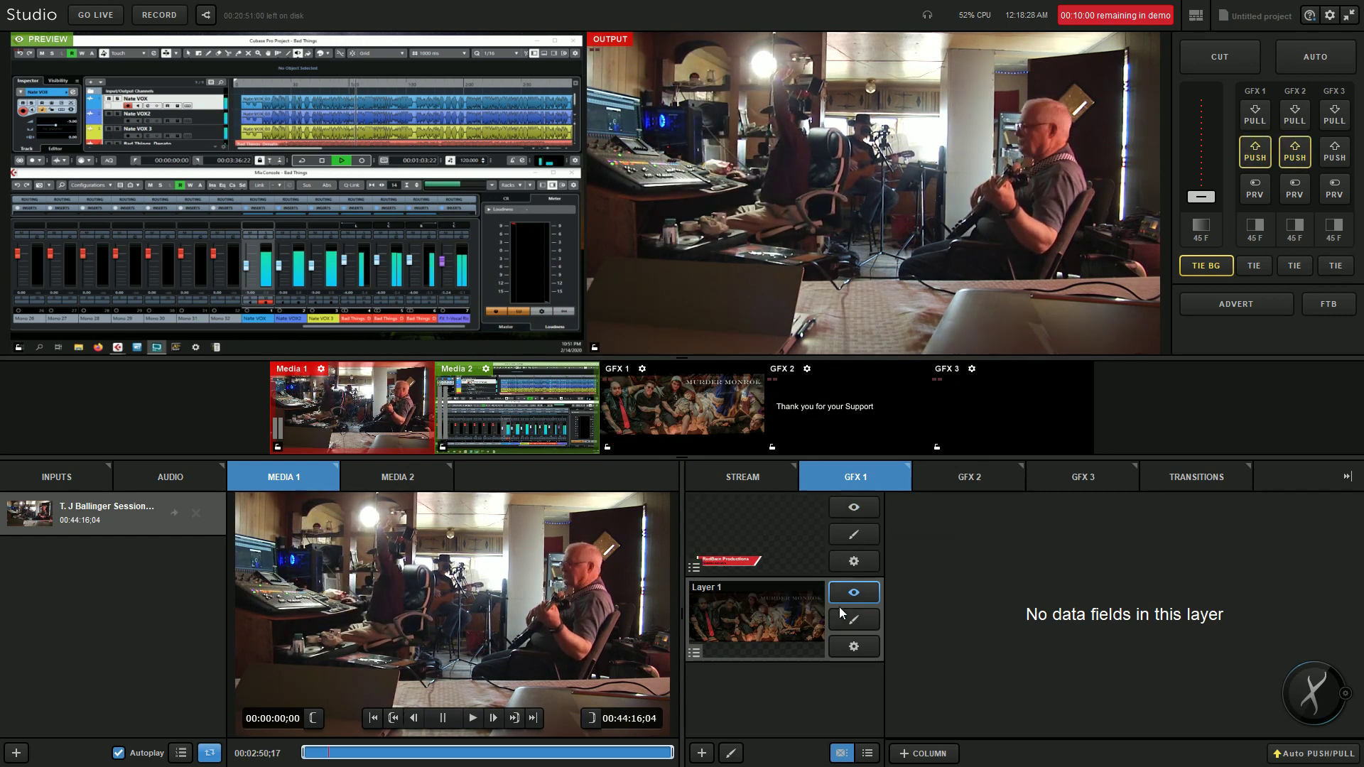
click(1255, 152)
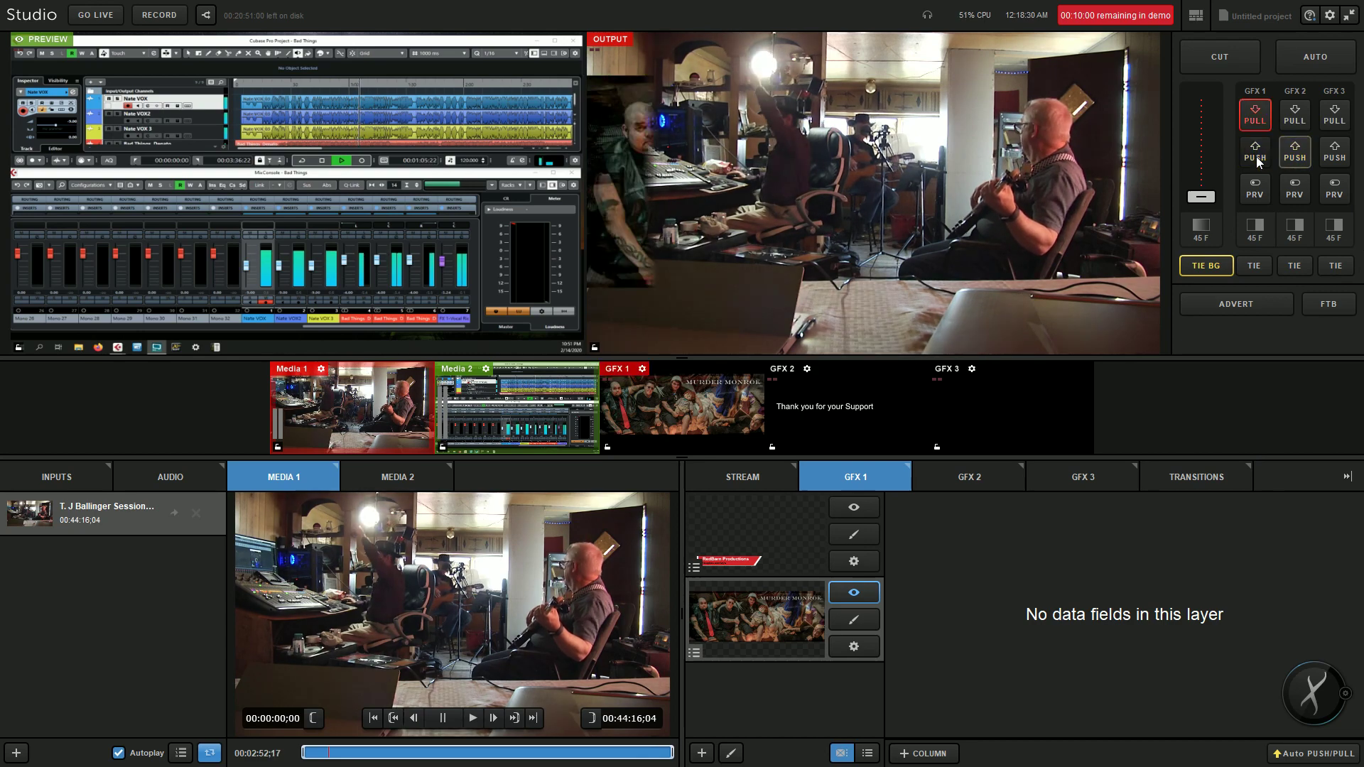
click(1255, 115)
Show the lower third layer again, push both GFX 1 layers to the output, and remove them.
click(854, 506)
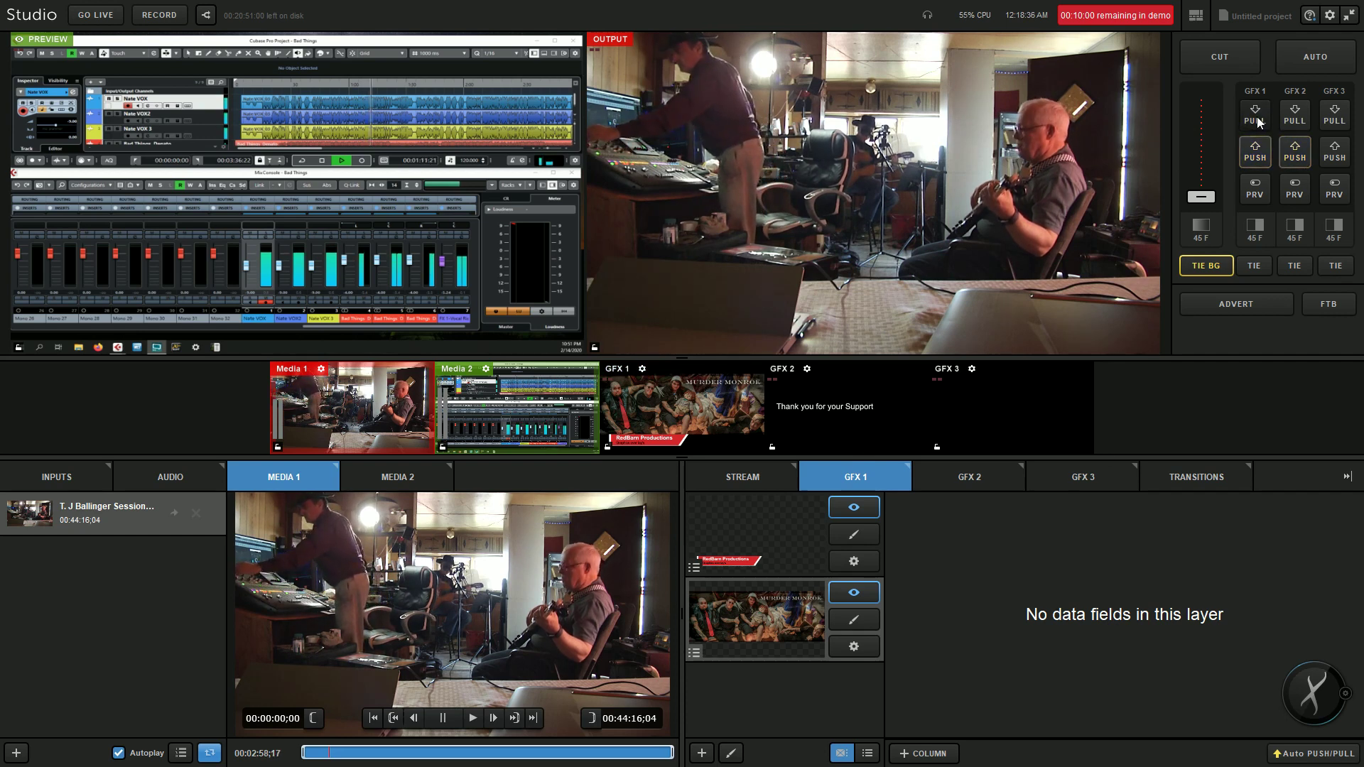
click(1256, 152)
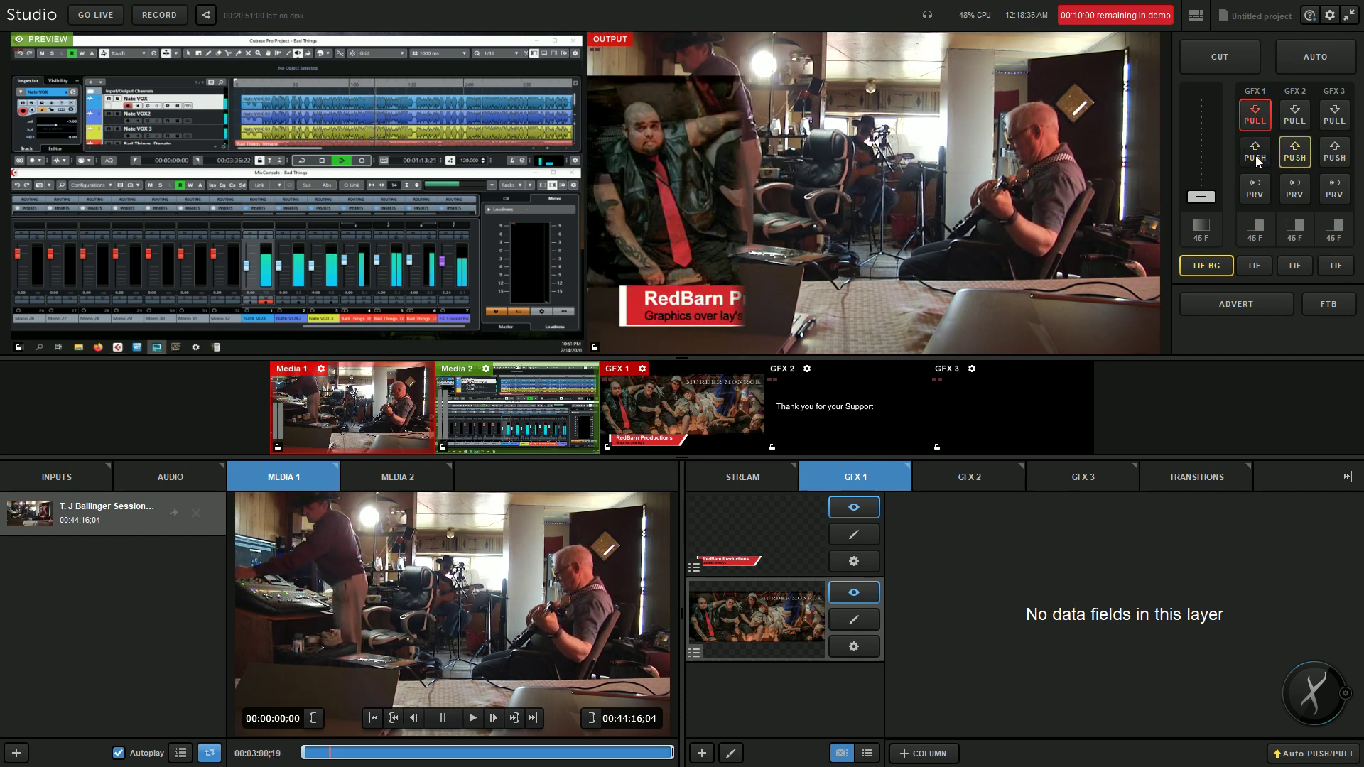
click(1255, 156)
Hide the band image layer and push GFX 1 with only the lower third to the output.
click(853, 592)
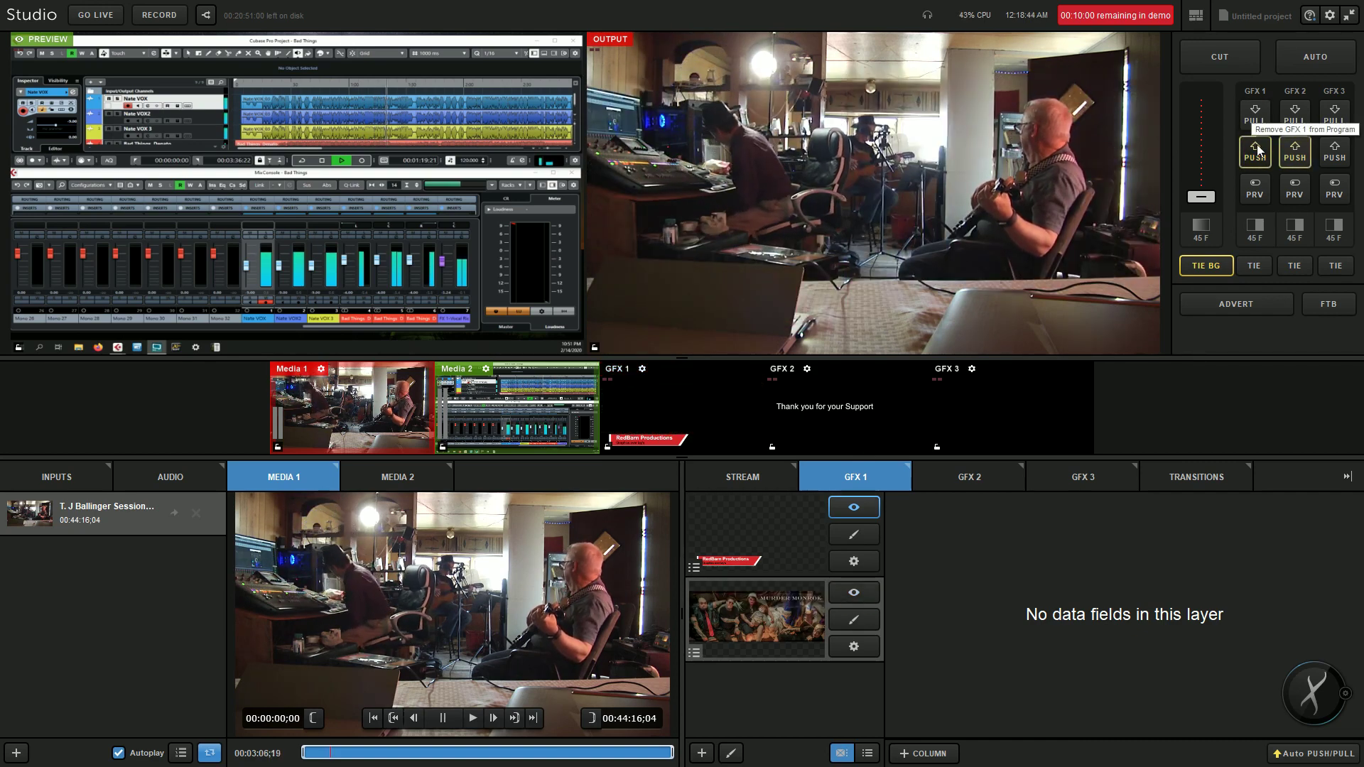
click(1256, 155)
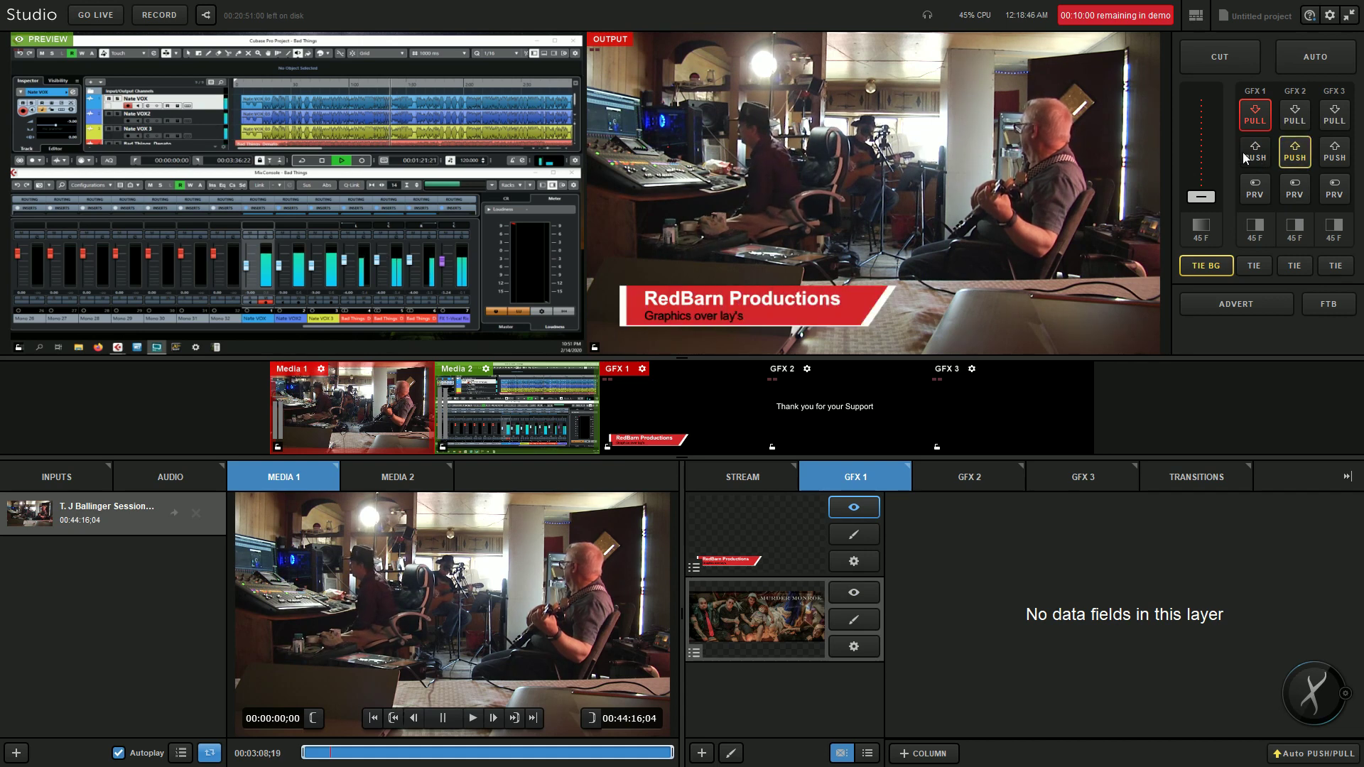
Switch GFX 1 from the lower third layer to the band image layer while it is on the output.
click(849, 509)
click(854, 592)
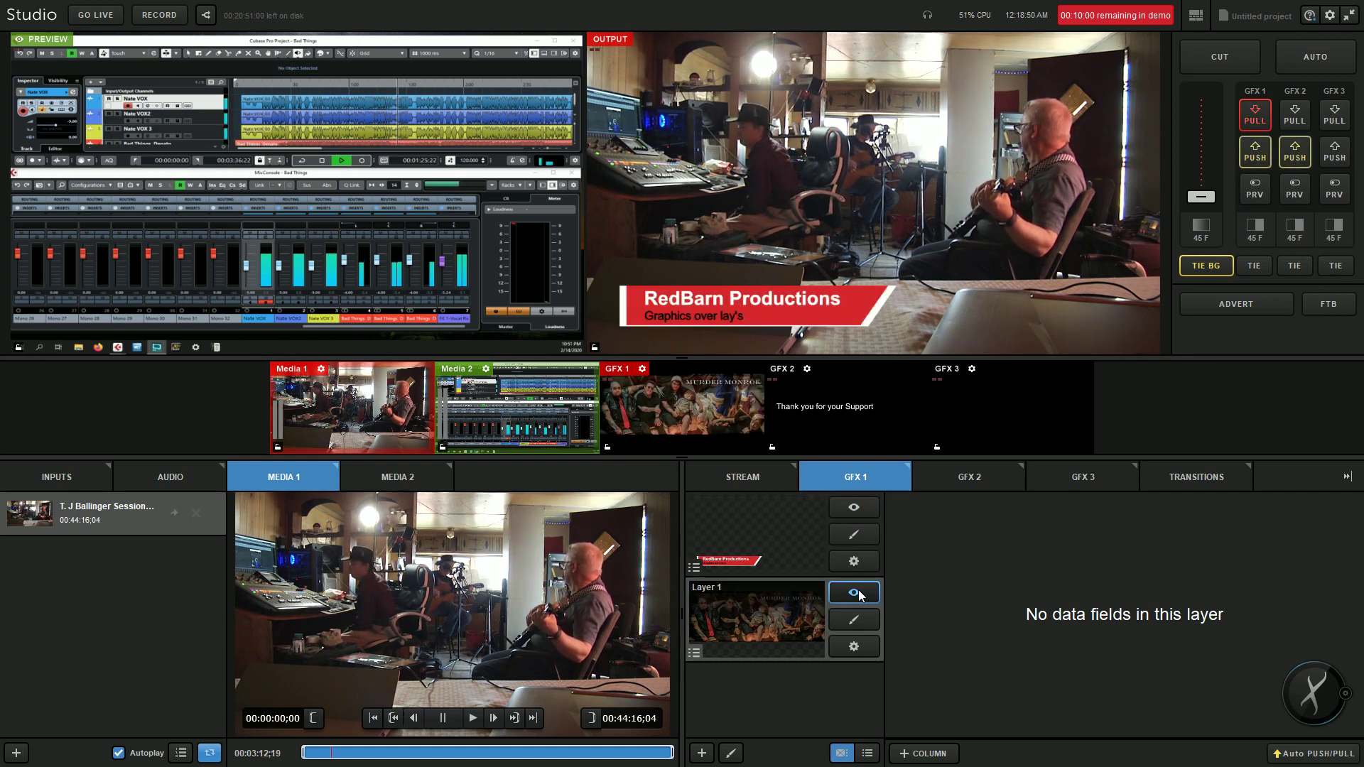